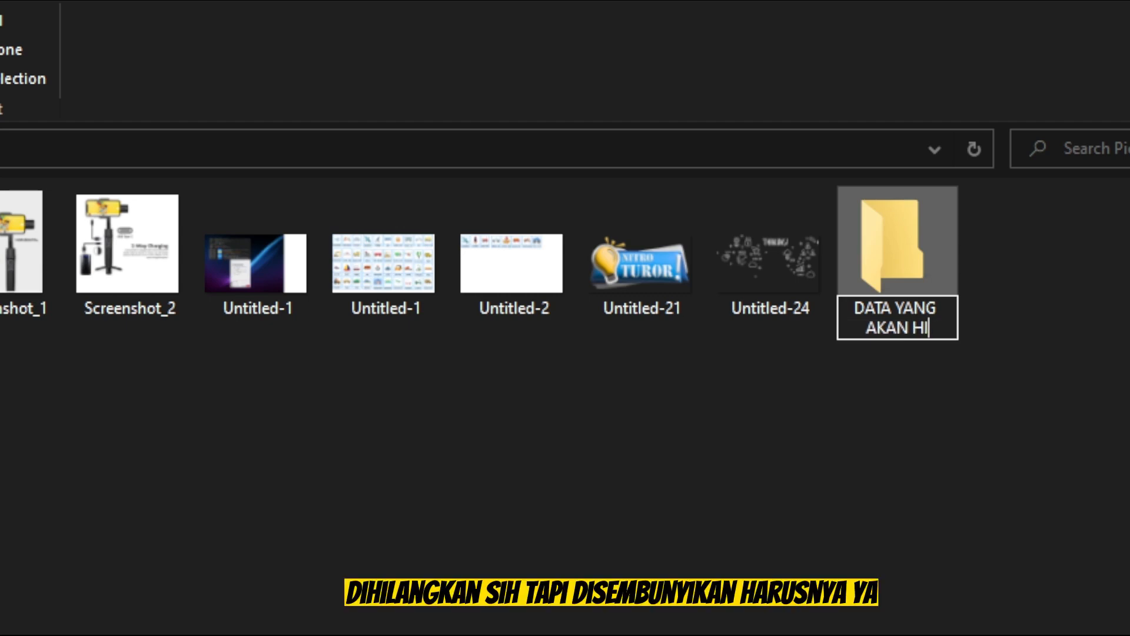
# Name the new folder in Pictures "DATA YANG AKAN DISEMBUNYIKAN"
pyautogui.press('BackSpace')
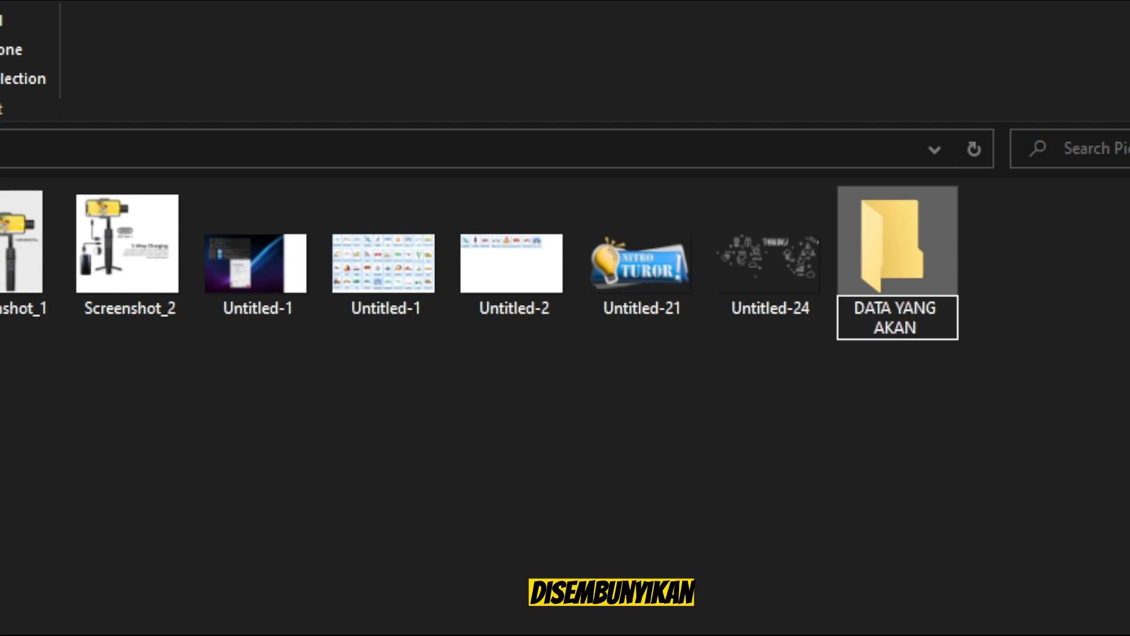
pyautogui.write('DISE')
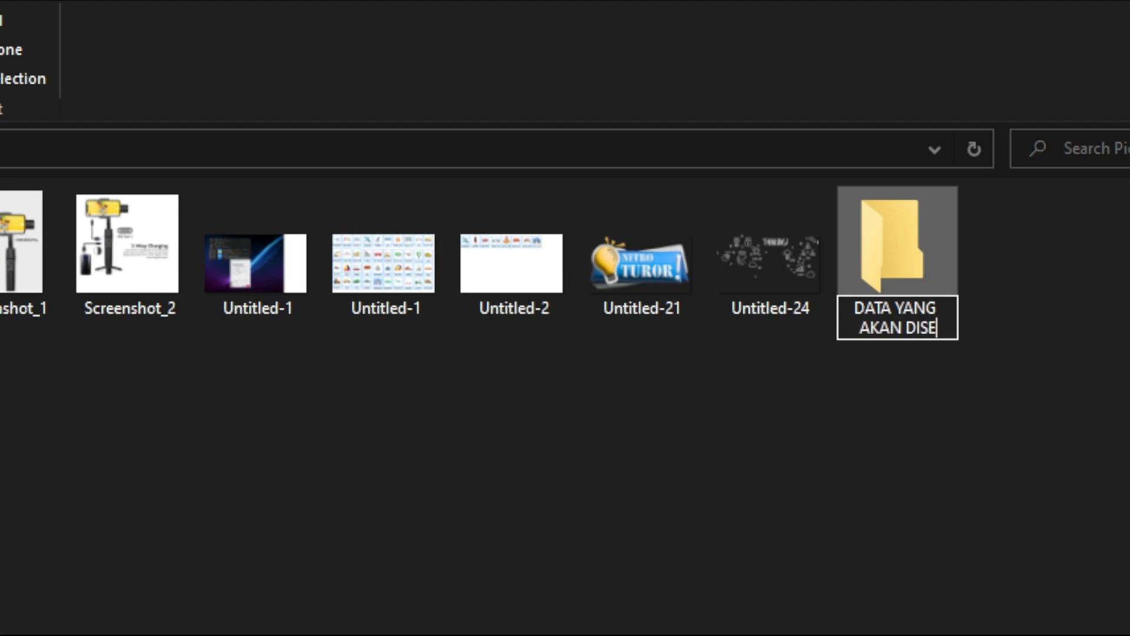
pyautogui.write('MBUNT')
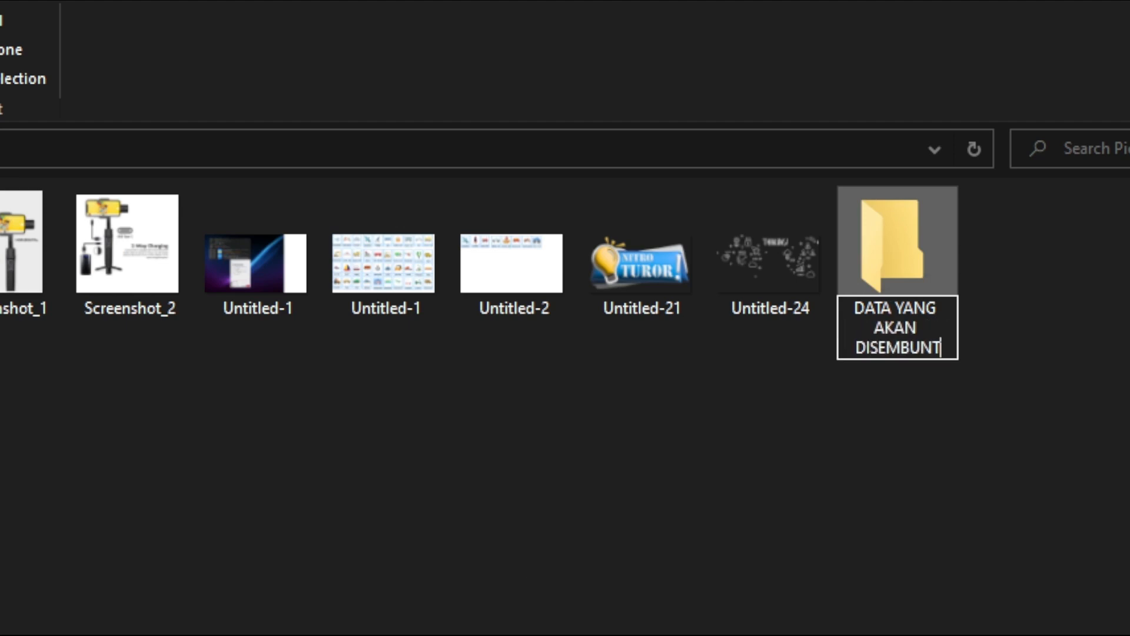
pyautogui.press('BackSpace')
pyautogui.write('YIKAN')
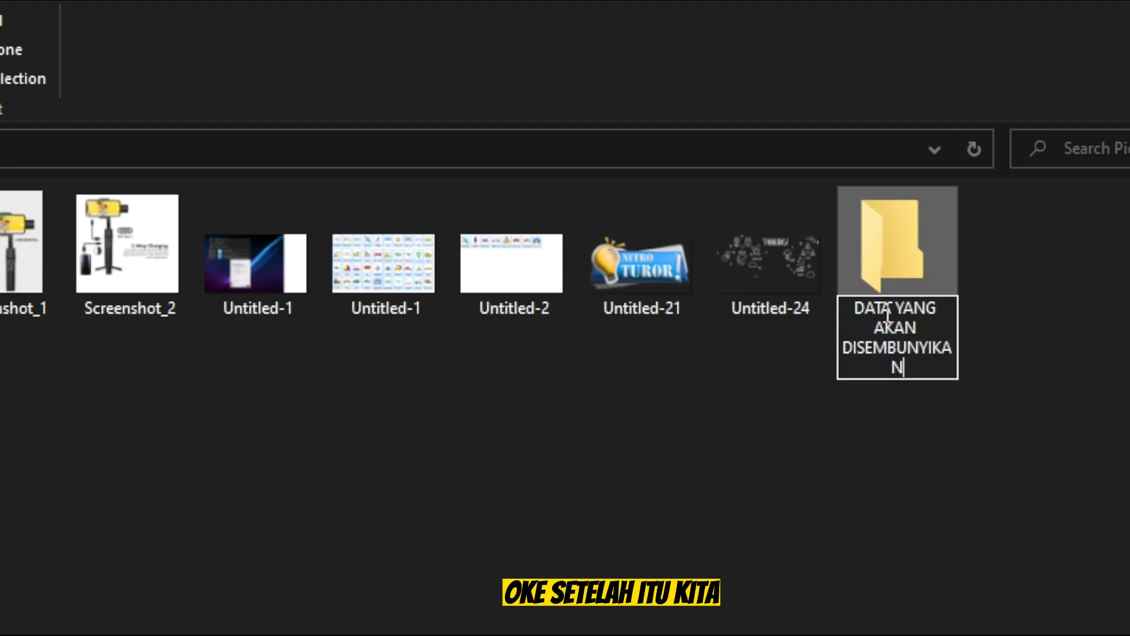
pyautogui.click(880, 262)
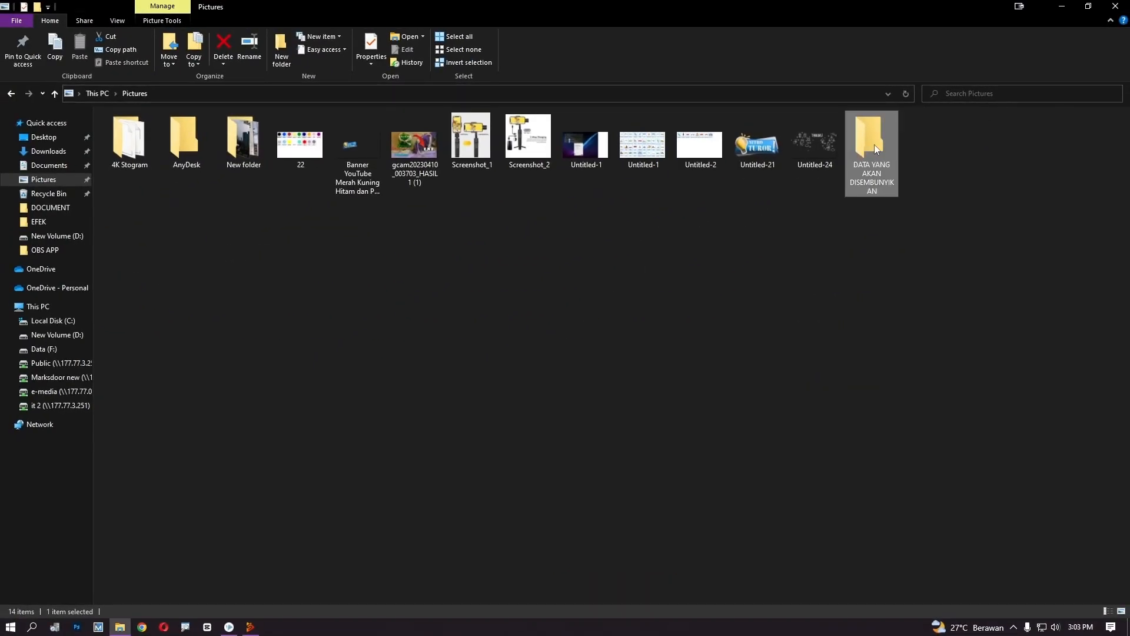
# Turn on the Hidden attribute in the properties of the DATA YANG AKAN DISEMBUNYIKAN folder
pyautogui.rightClick(875, 144)
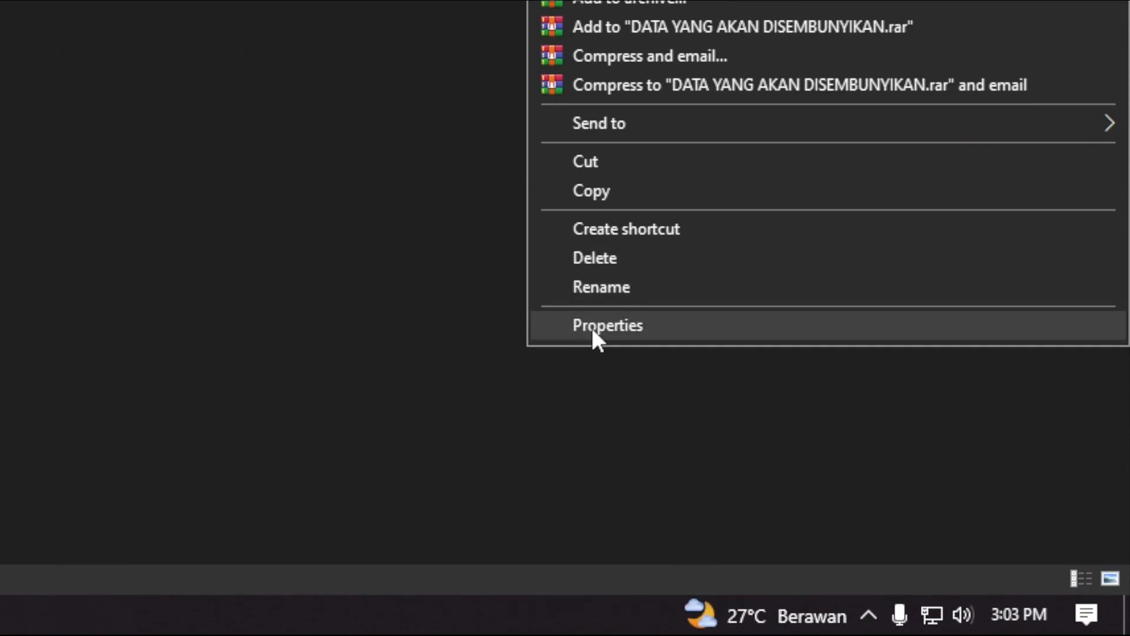
pyautogui.click(892, 501)
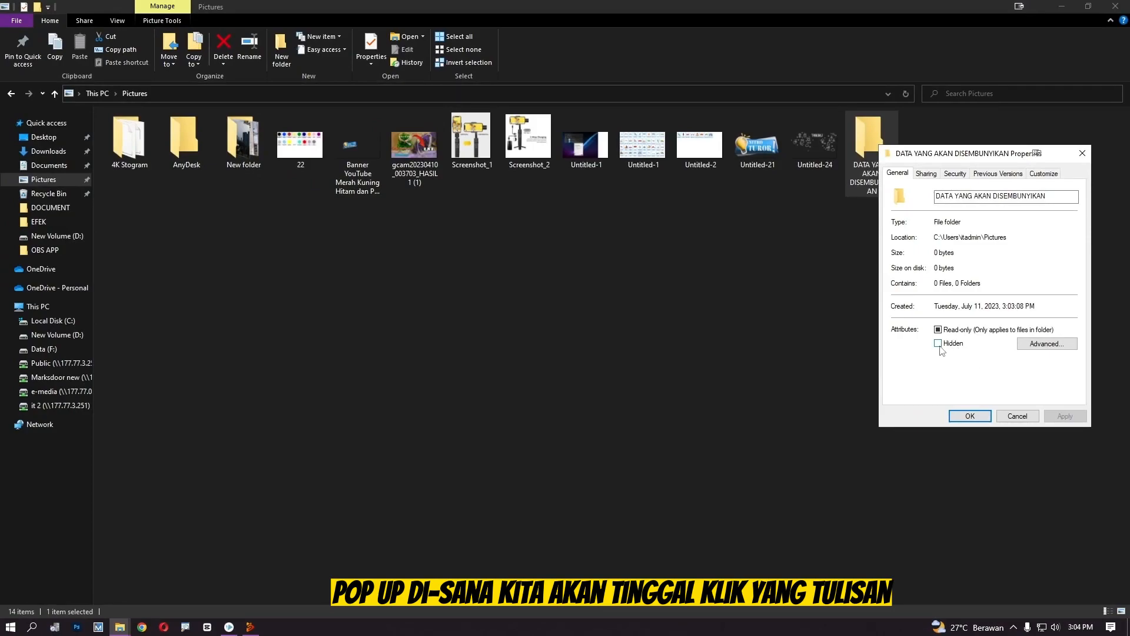
pyautogui.click(944, 345)
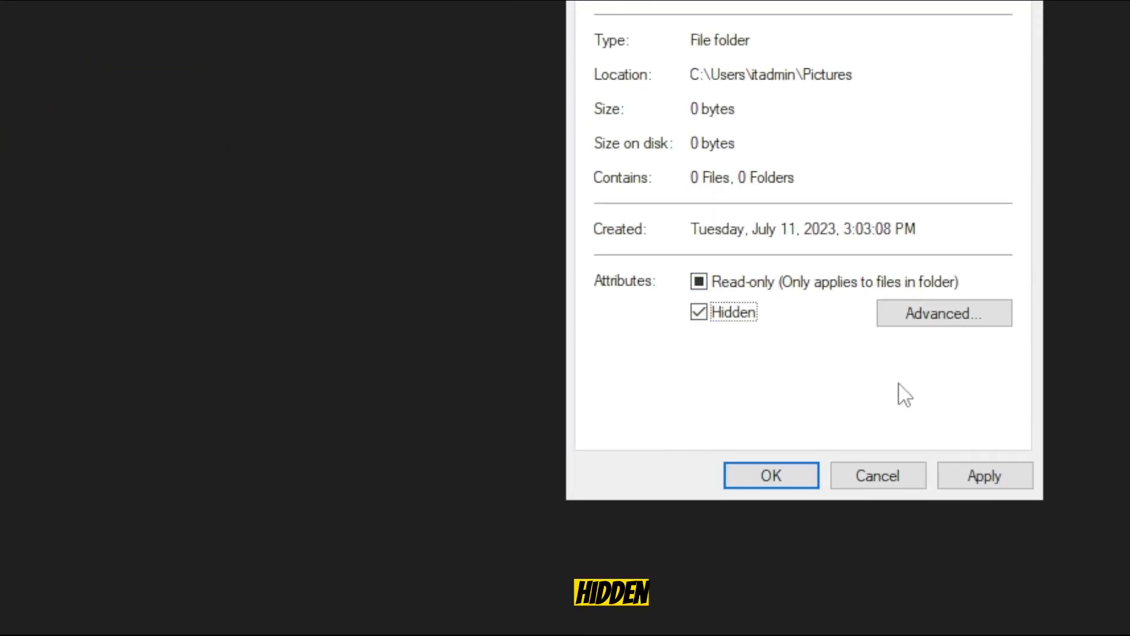
pyautogui.click(992, 477)
pyautogui.click(795, 474)
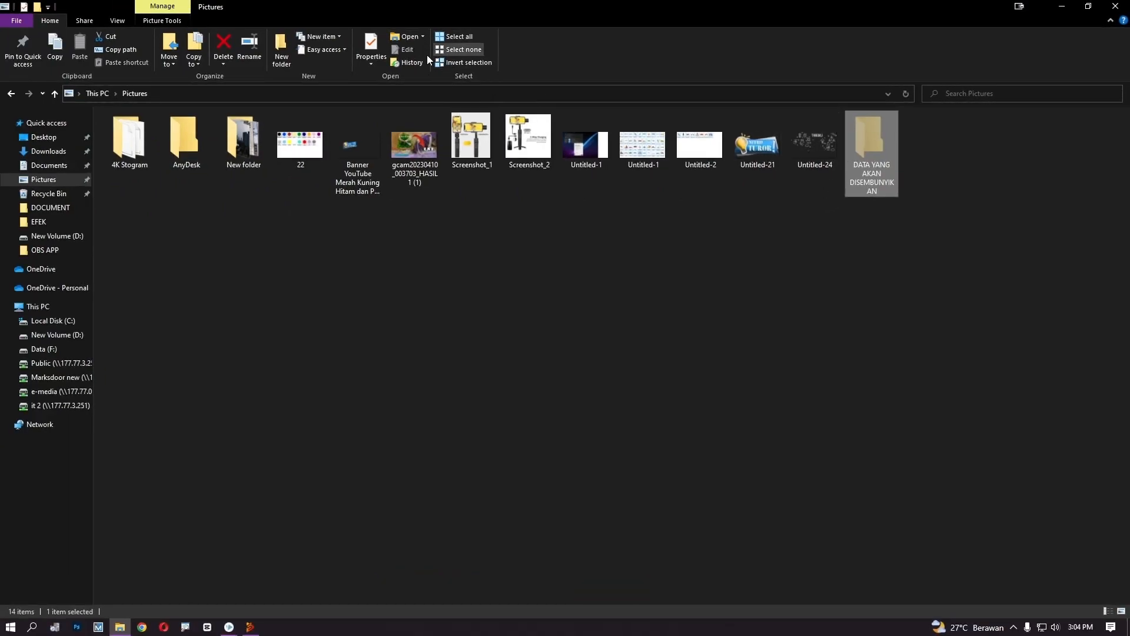
# Restore the default advanced view settings in Folder Options so hidden files, folders and drives are not shown
pyautogui.click(118, 21)
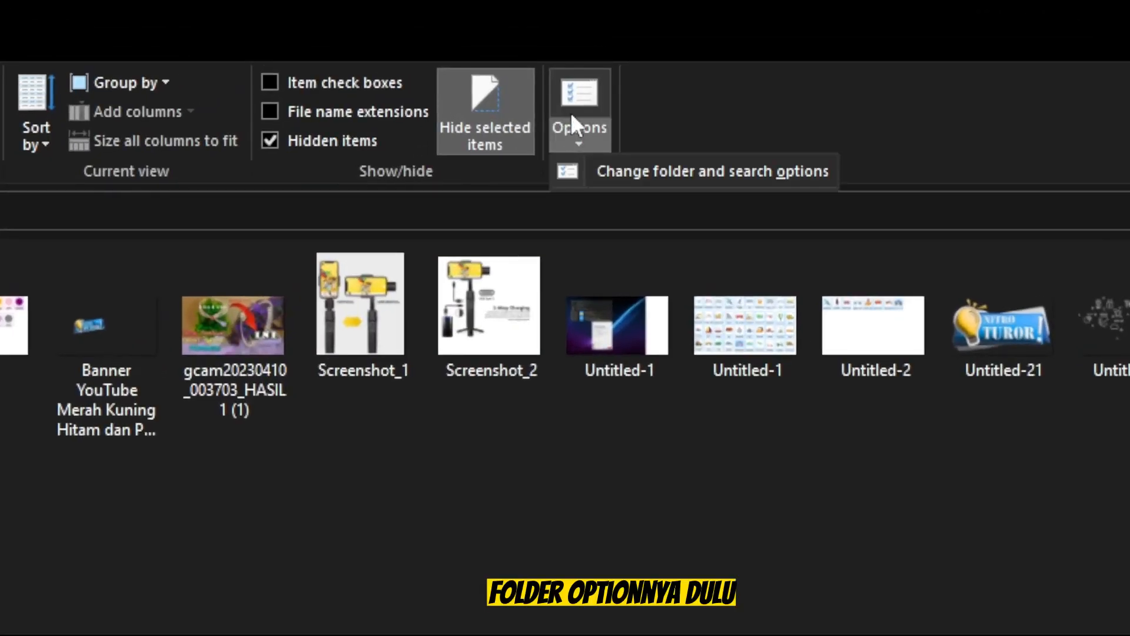
pyautogui.click(570, 125)
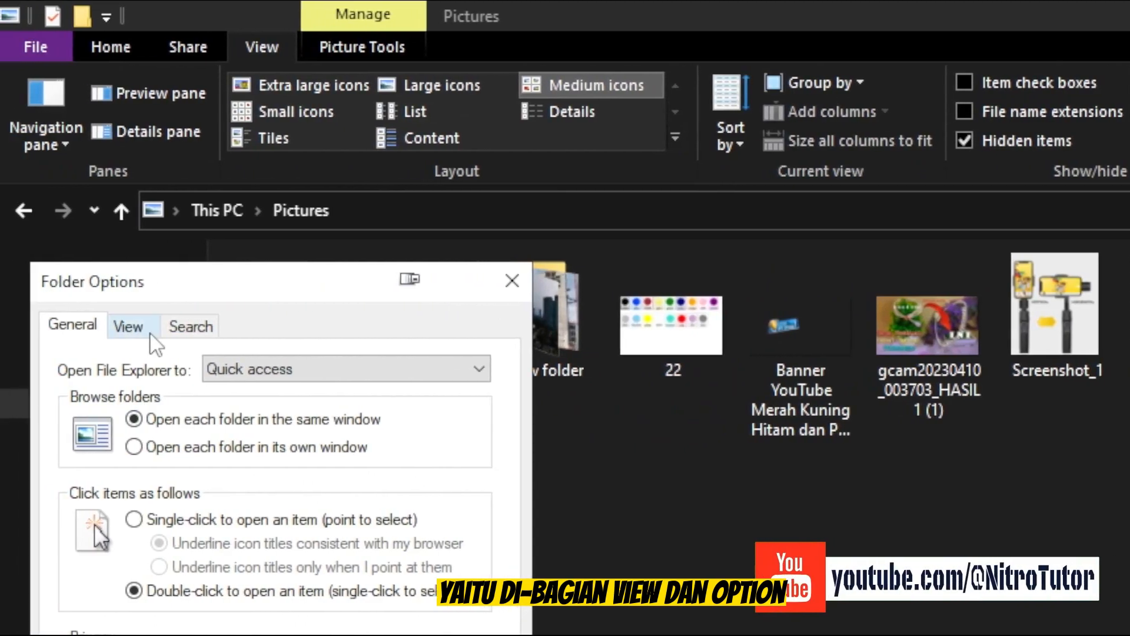
pyautogui.click(118, 328)
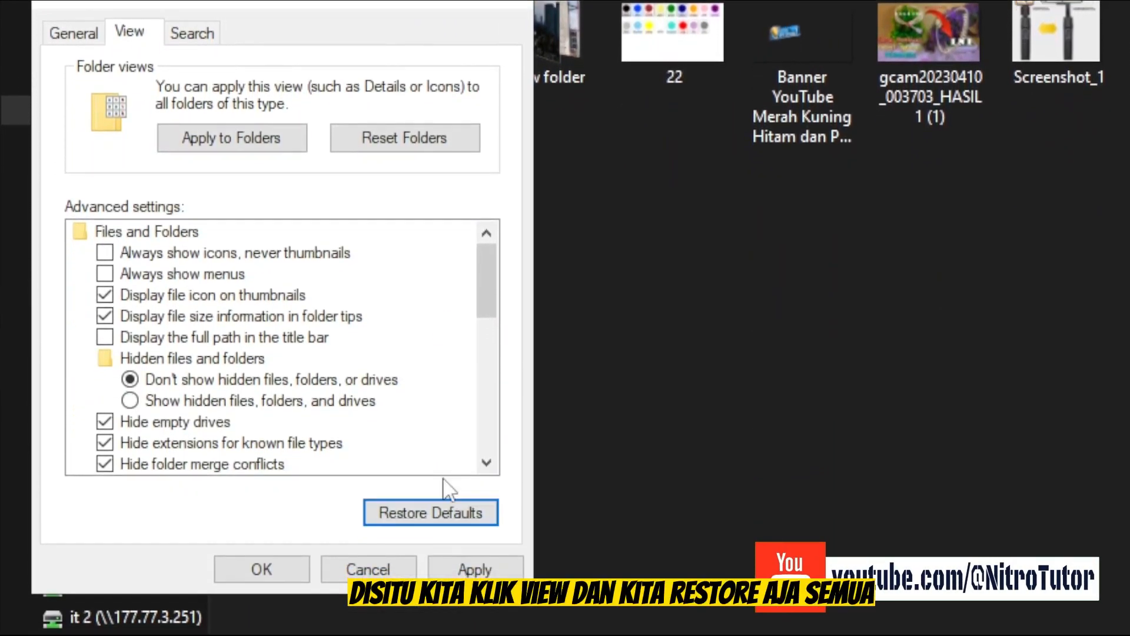
pyautogui.click(468, 547)
pyautogui.click(303, 600)
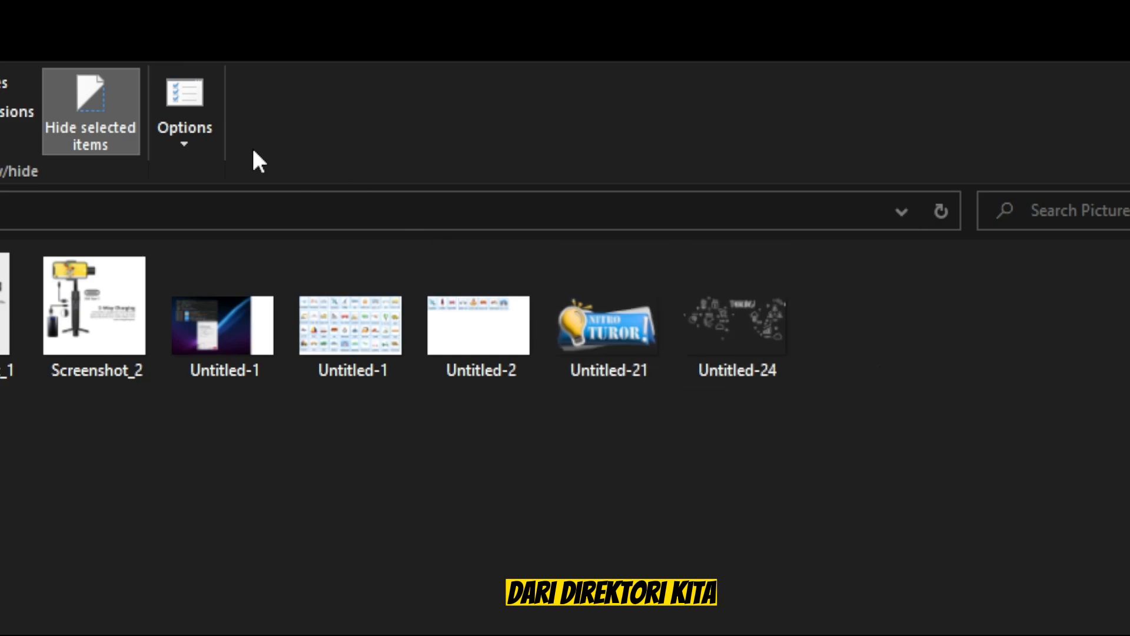
# Set the Folder Options view settings to show hidden files, folders, and drives
pyautogui.click(170, 103)
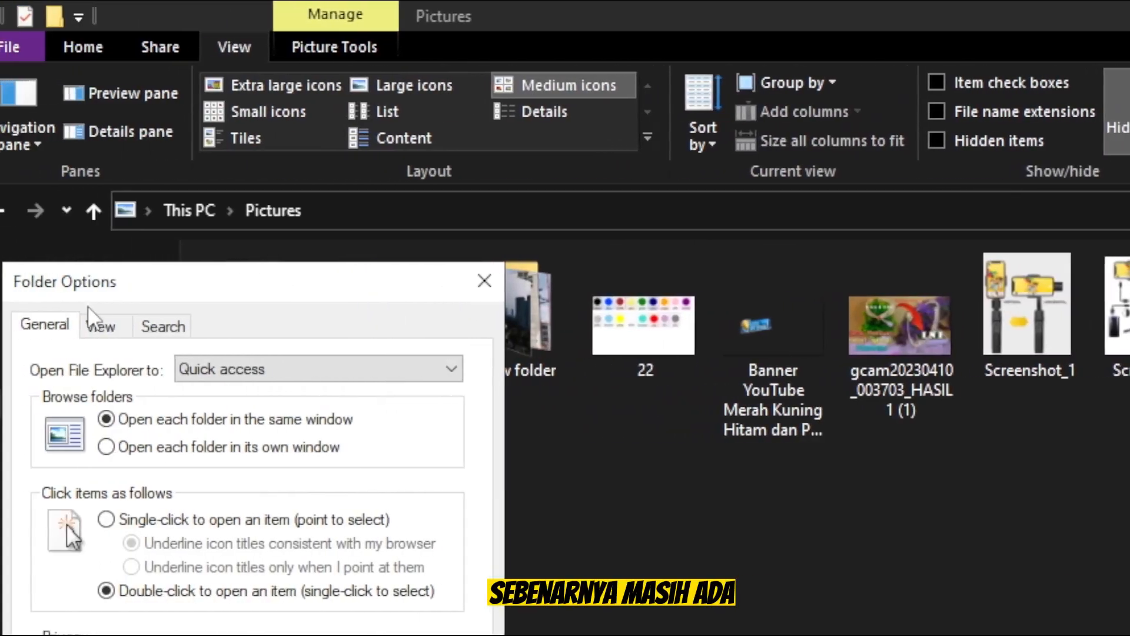
pyautogui.click(94, 325)
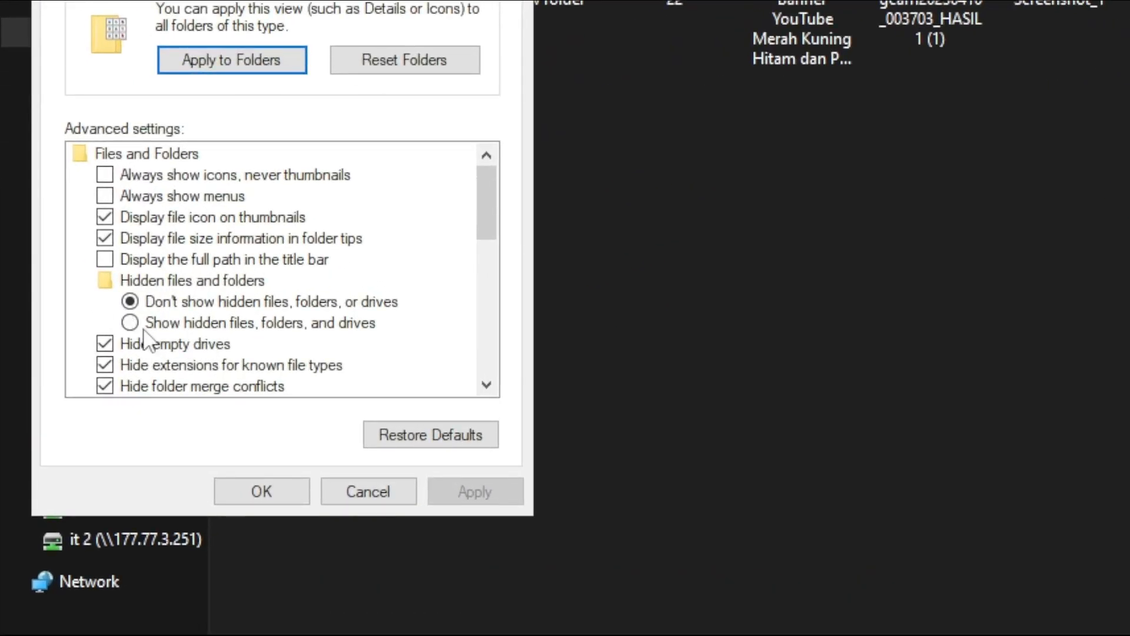
pyautogui.click(74, 309)
pyautogui.click(497, 494)
pyautogui.click(266, 492)
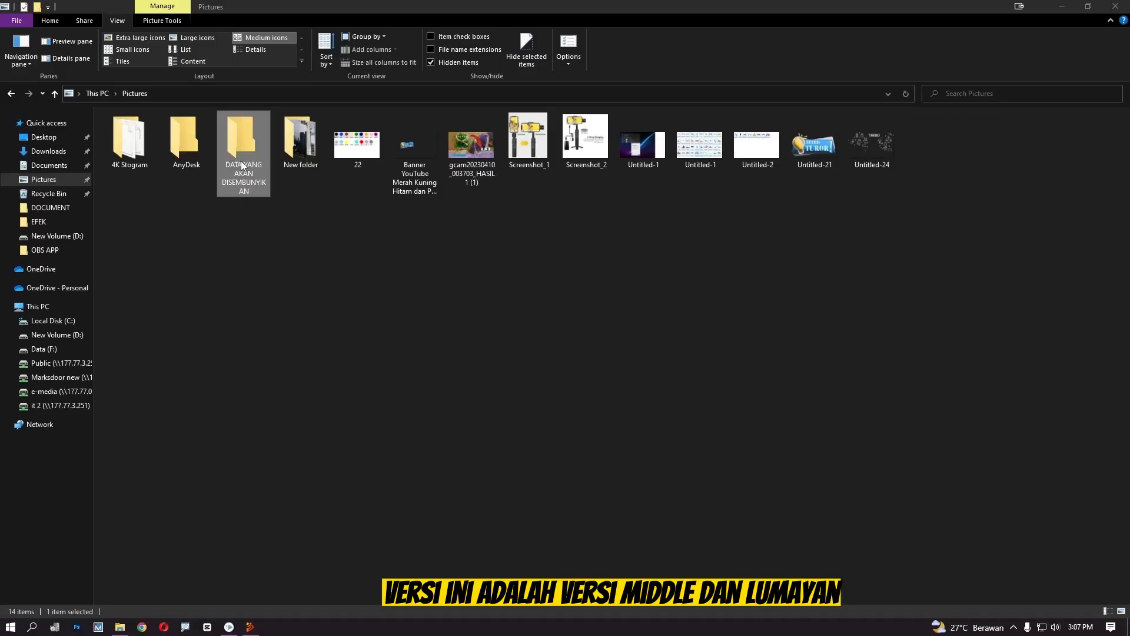
# Open the icon selection for the DATA YANG AKAN DISEMBUNYIKAN folder from its customization properties
pyautogui.rightClick(240, 152)
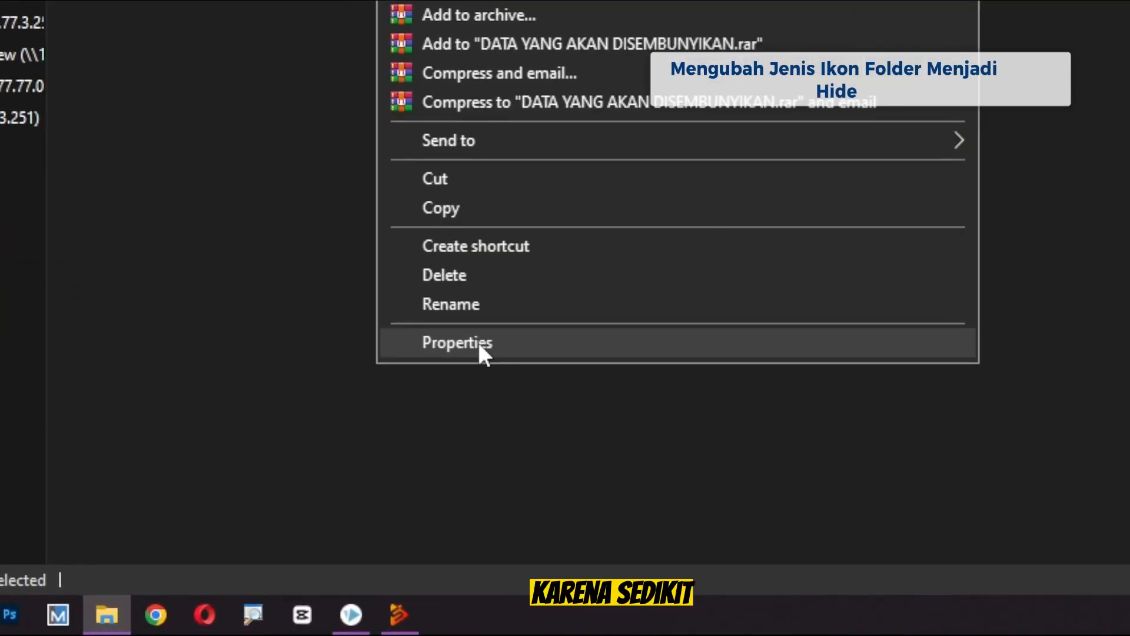
pyautogui.click(499, 343)
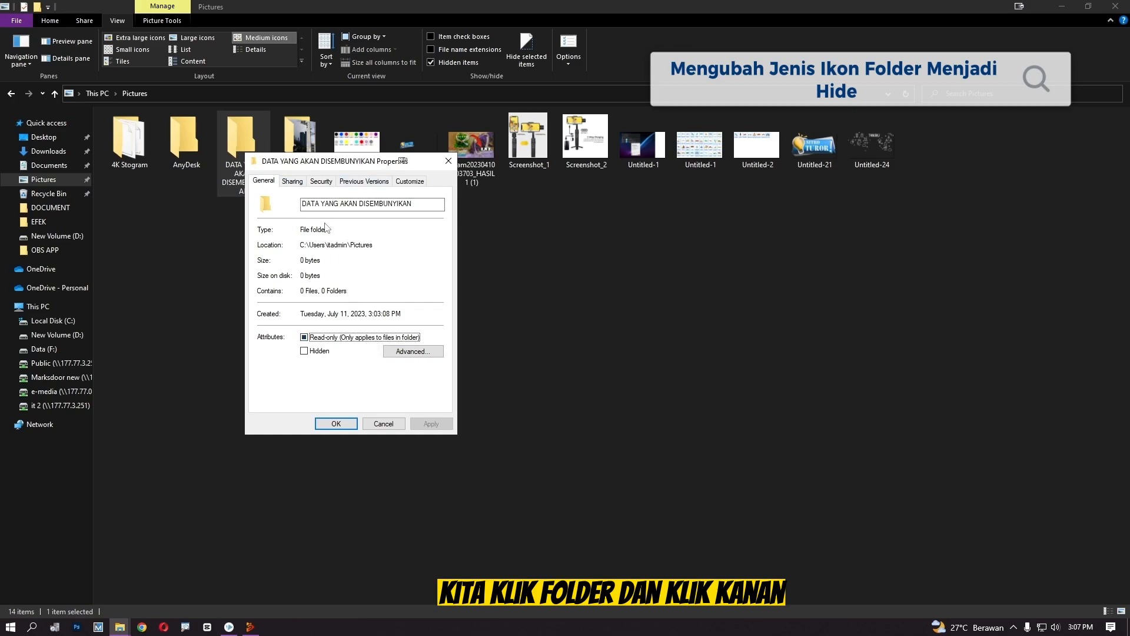
pyautogui.click(300, 182)
pyautogui.click(411, 180)
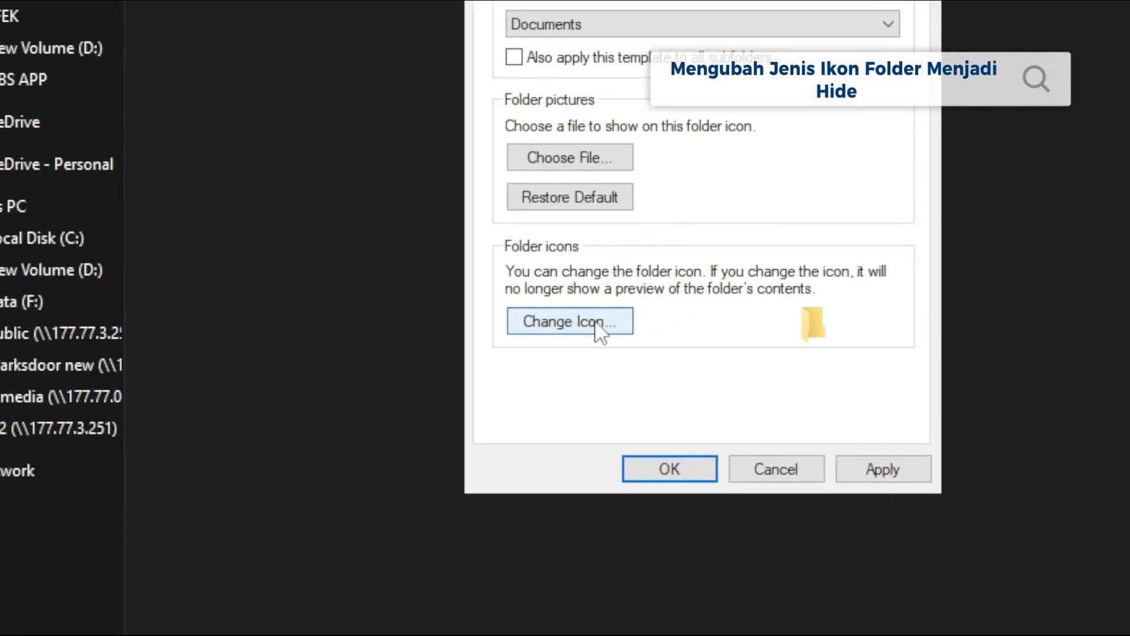
pyautogui.click(594, 321)
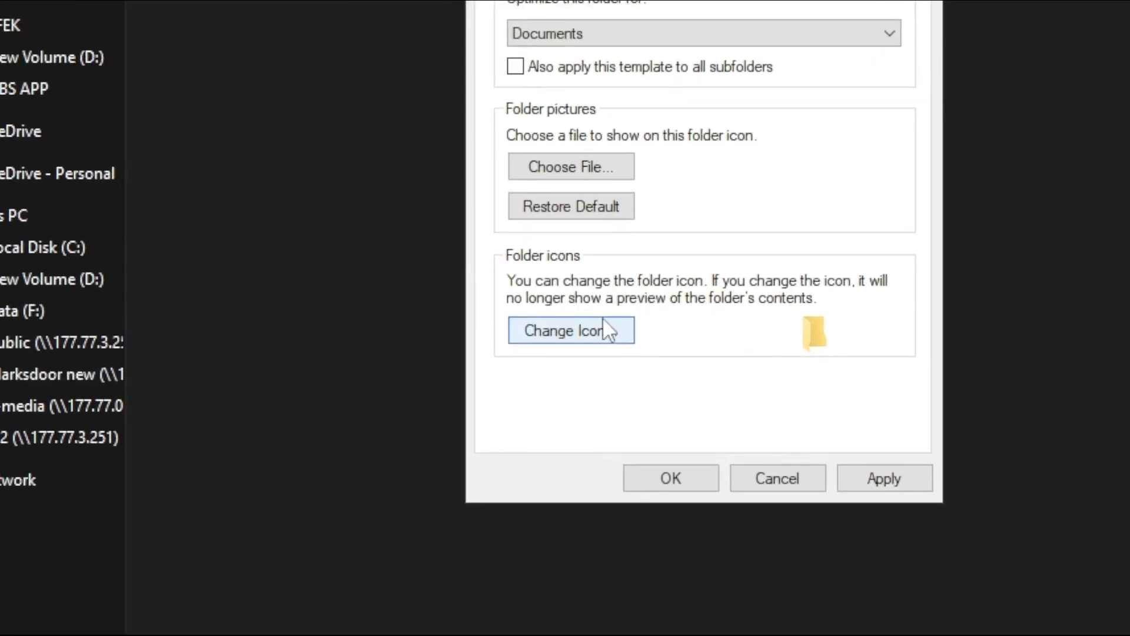
pyautogui.click(605, 331)
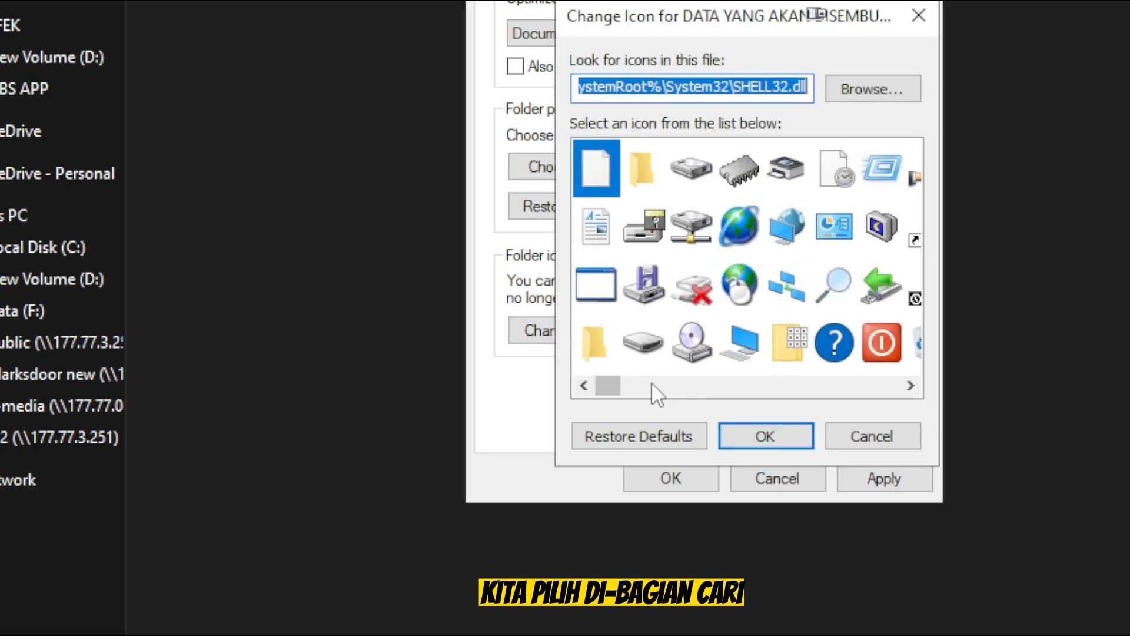
# Assign a blank icon from SHELL32.dll to the DATA YANG AKAN DISEMBUNYIKAN folder and apply the change
pyautogui.click(911, 385)
pyautogui.click(911, 386)
pyautogui.click(911, 386)
pyautogui.click(911, 385)
pyautogui.click(911, 386)
pyautogui.click(911, 386)
pyautogui.click(911, 386)
pyautogui.click(911, 385)
pyautogui.click(911, 386)
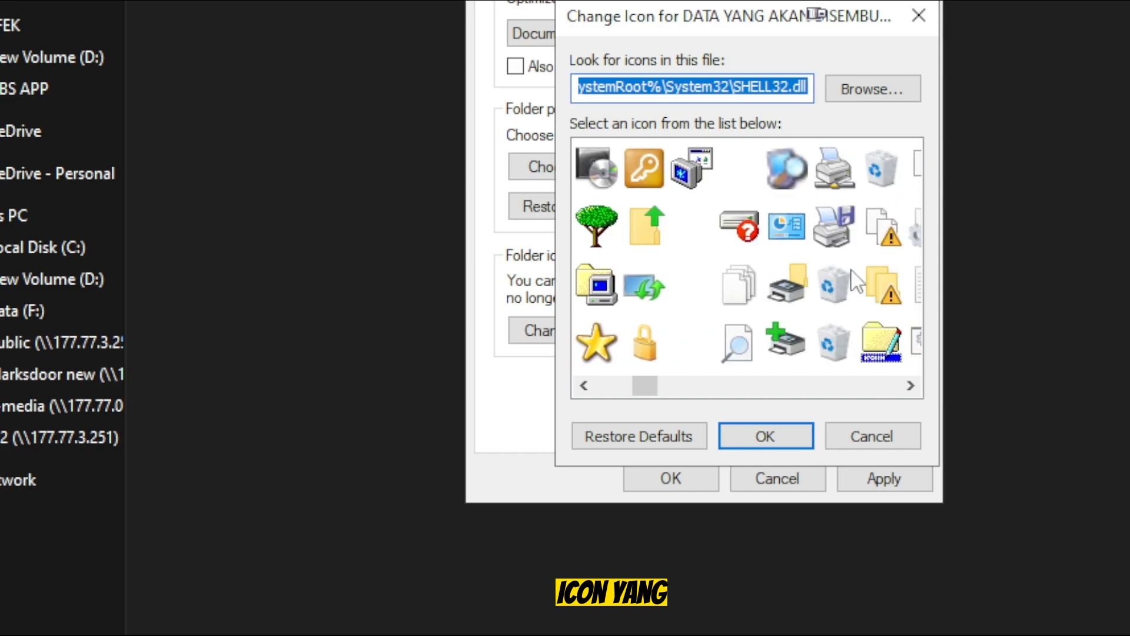
pyautogui.click(686, 236)
pyautogui.click(693, 295)
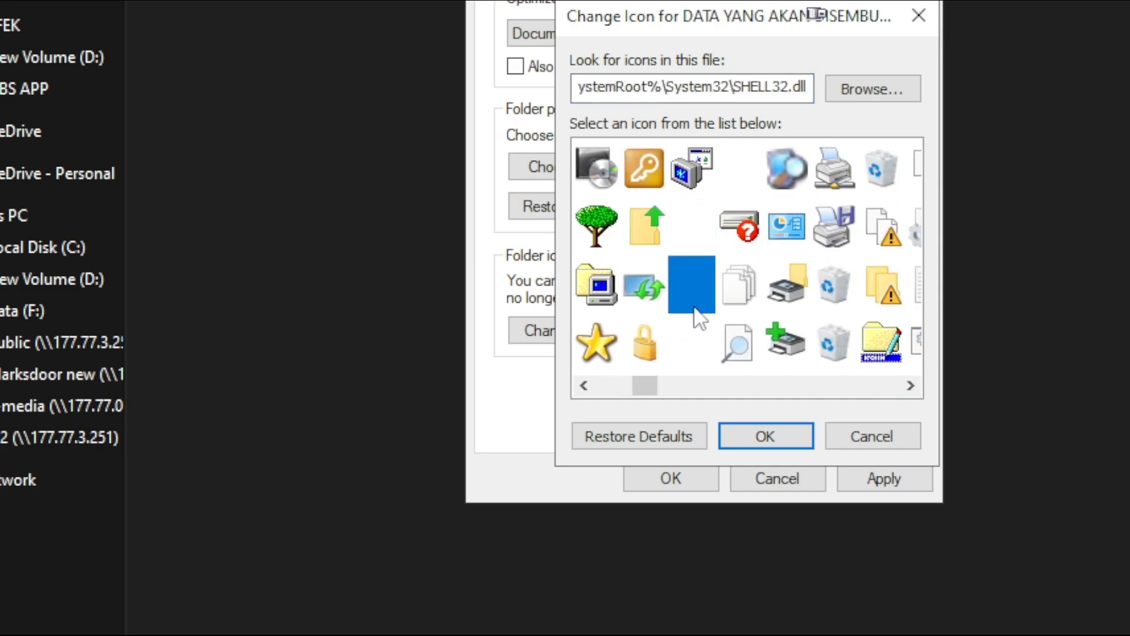
pyautogui.click(691, 332)
pyautogui.click(683, 227)
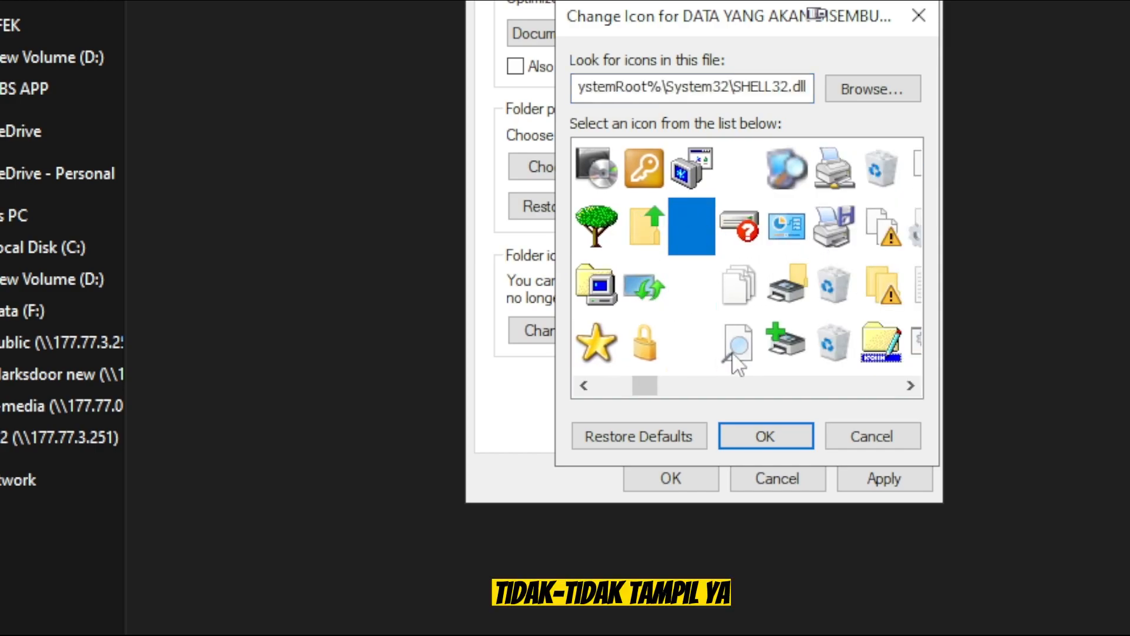
pyautogui.click(778, 443)
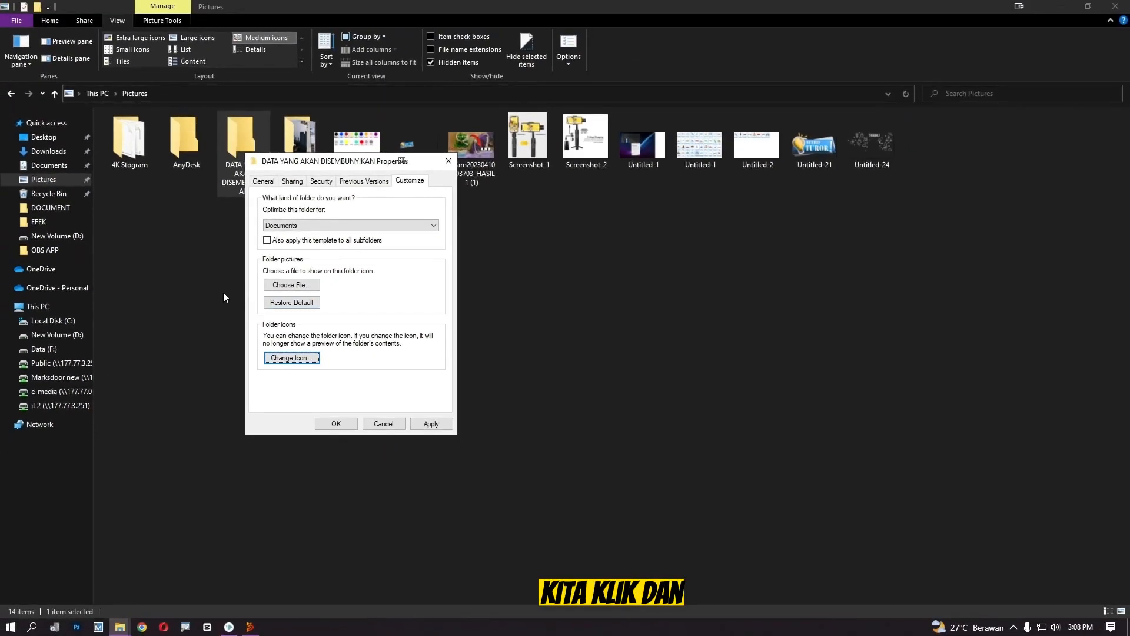
pyautogui.click(335, 424)
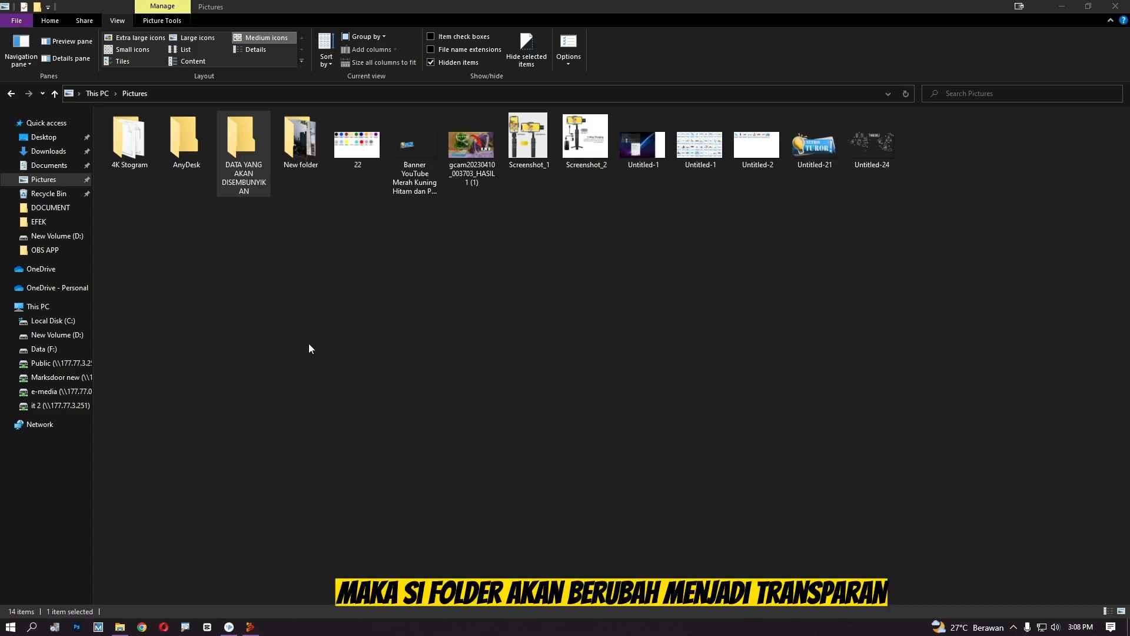
pyautogui.click(274, 203)
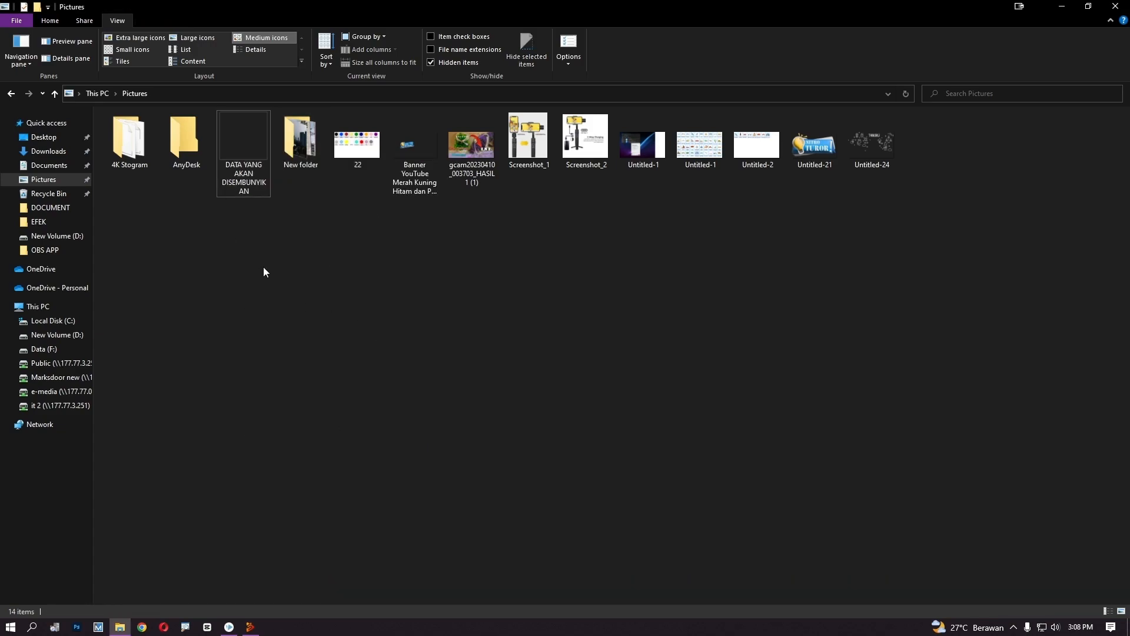
# Move the DATA YANG AKAN DISEMBUNYIKAN folder into the AnyDesk folder and open AnyDesk
pyautogui.click(243, 150)
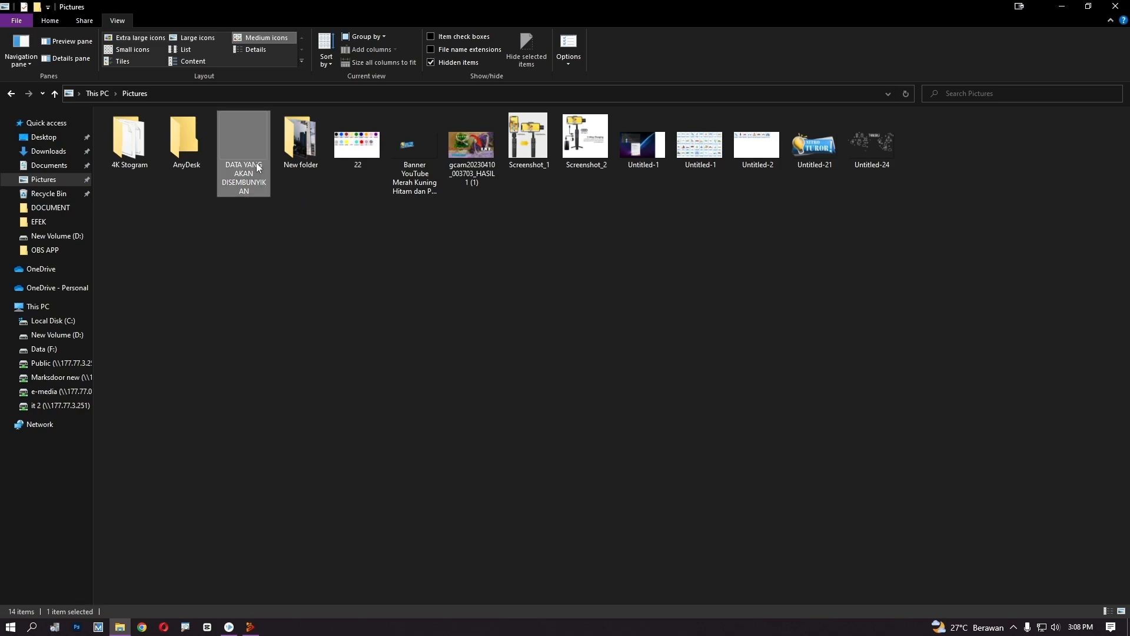
pyautogui.click(327, 349)
pyautogui.moveTo(250, 164); pyautogui.dragTo(195, 161)
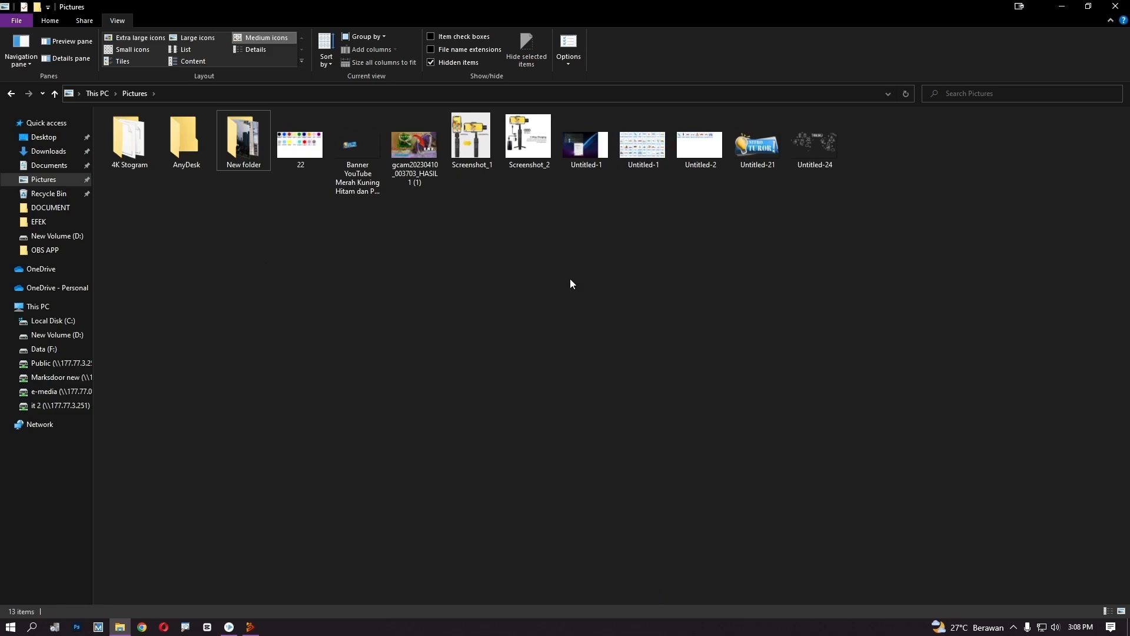
pyautogui.doubleClick(184, 144)
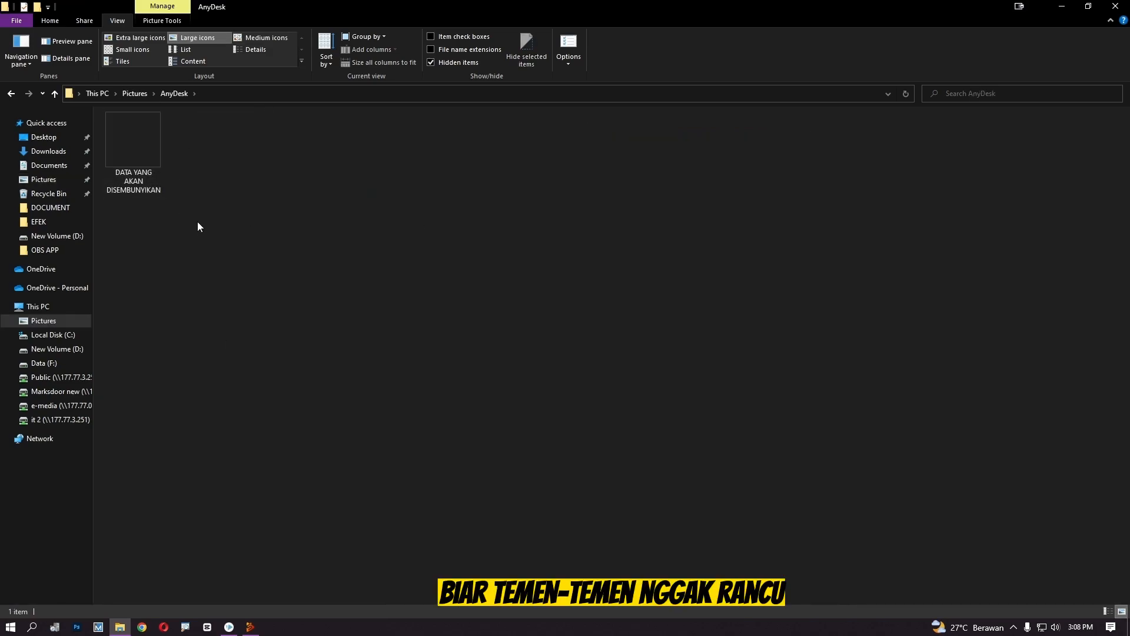
# Rename the DATA YANG AKAN DISEMBUNYIKAN folder in AnyDesk to an invisible blank character
pyautogui.click(152, 176)
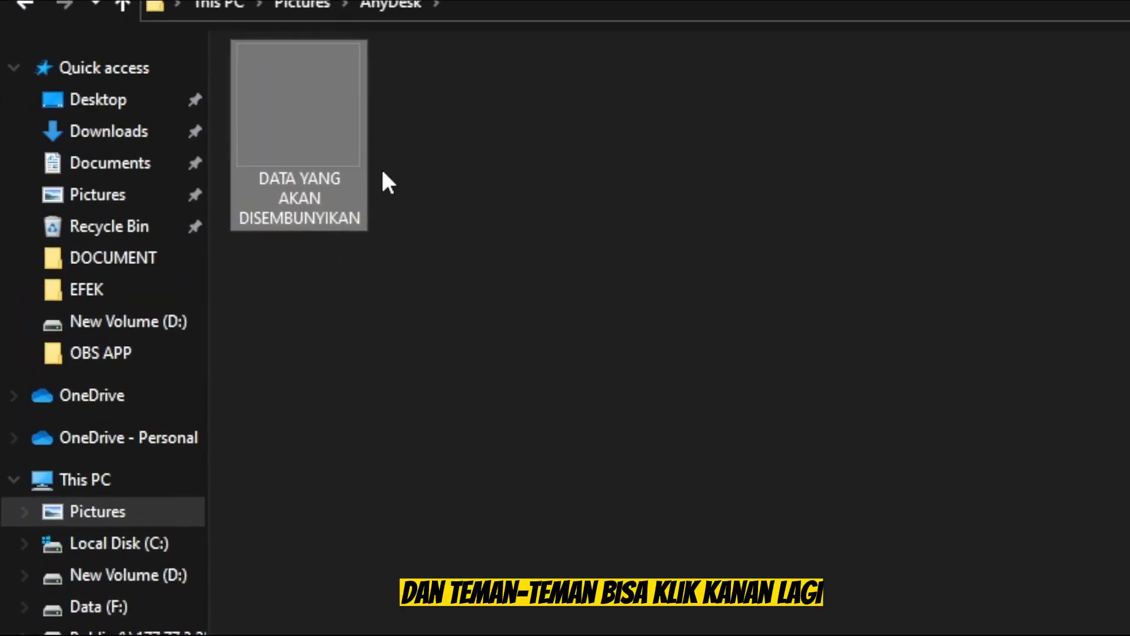
pyautogui.rightClick(299, 180)
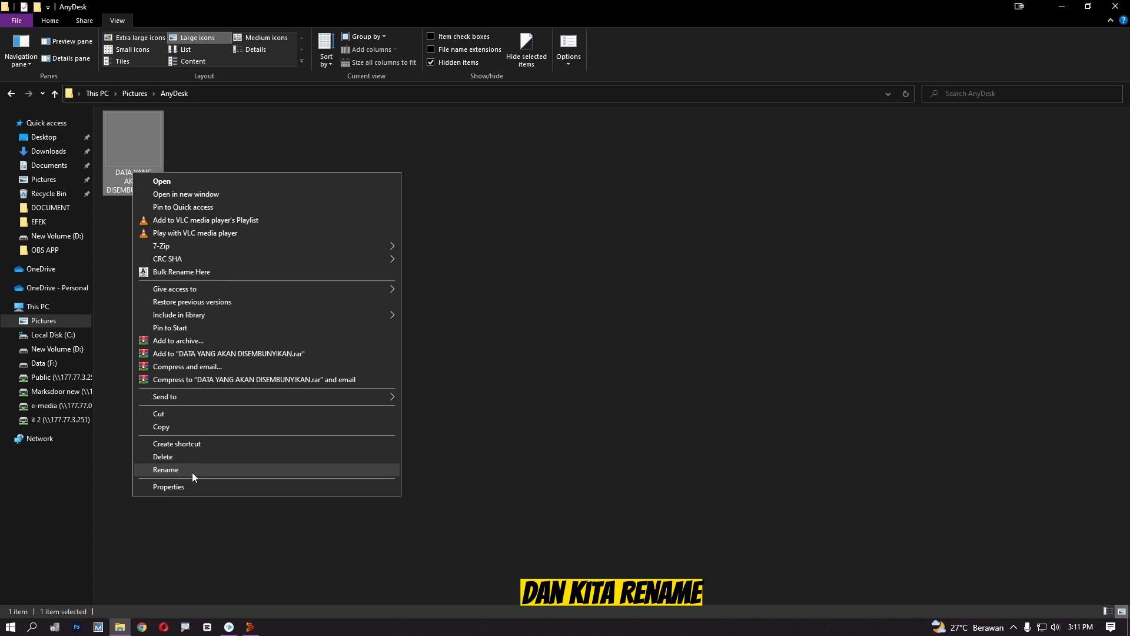
pyautogui.click(192, 469)
pyautogui.press('alt')
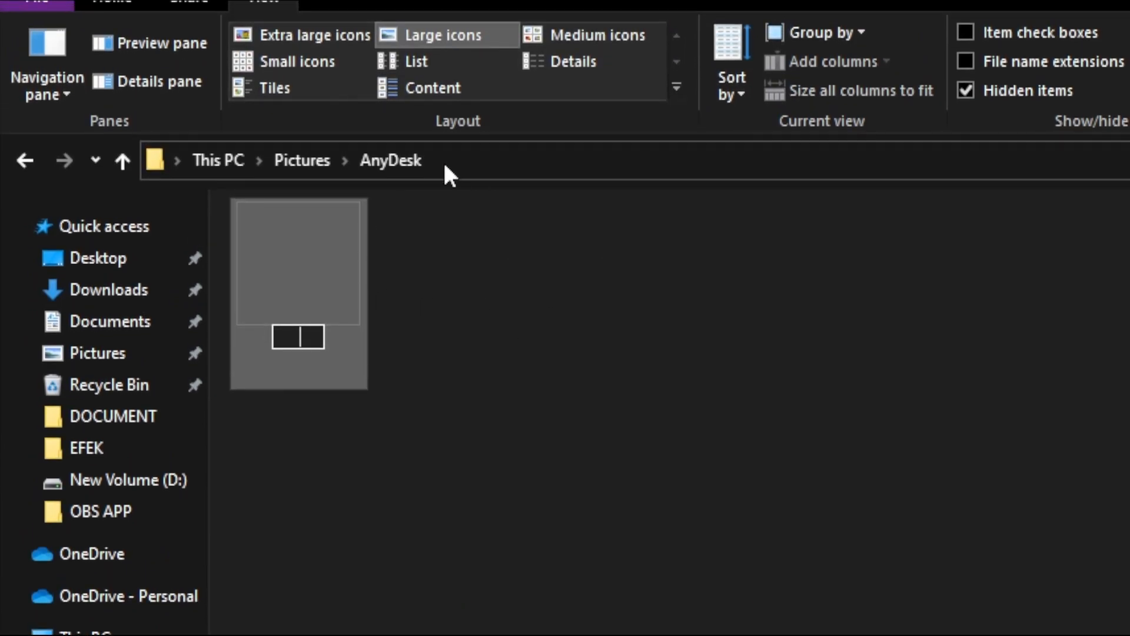
# Write the note "ALT+0160 = BERSAMAAN" in the address bar of the AnyDesk folder window
pyautogui.click(445, 167)
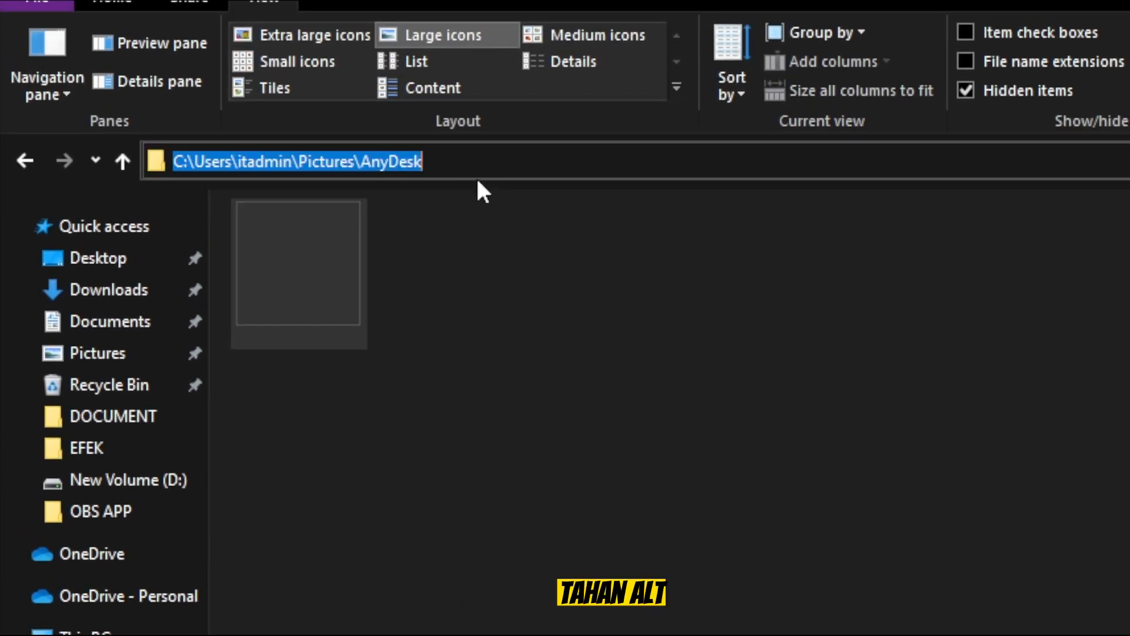
pyautogui.click(485, 165)
pyautogui.hotkey('ctrl', 'a')
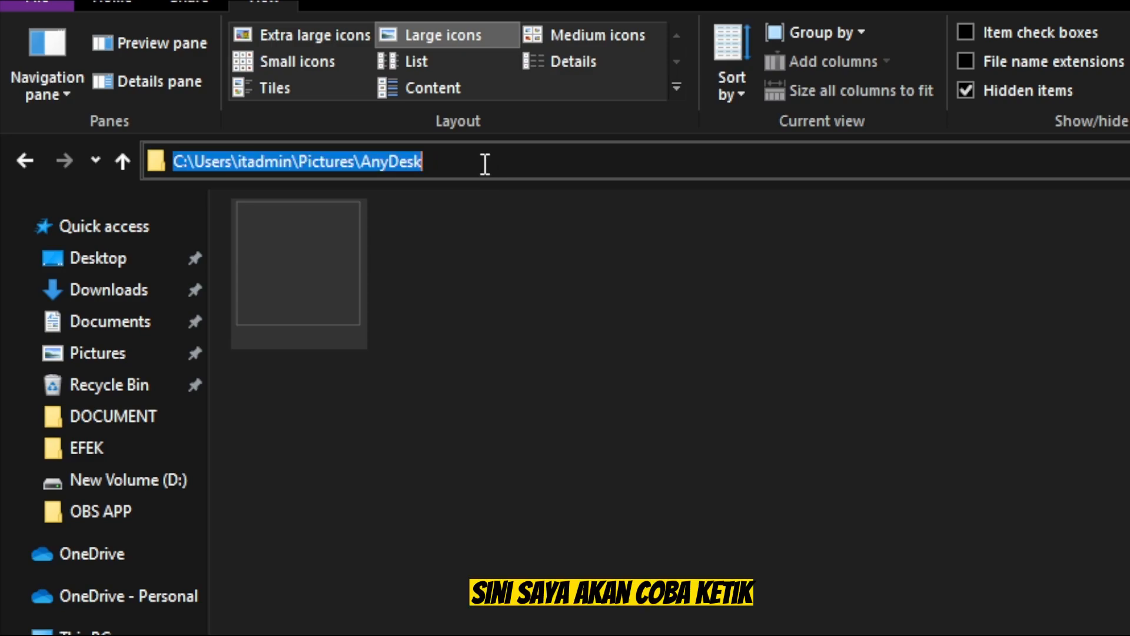
pyautogui.write('ALT+0160 PERSAMAAN')
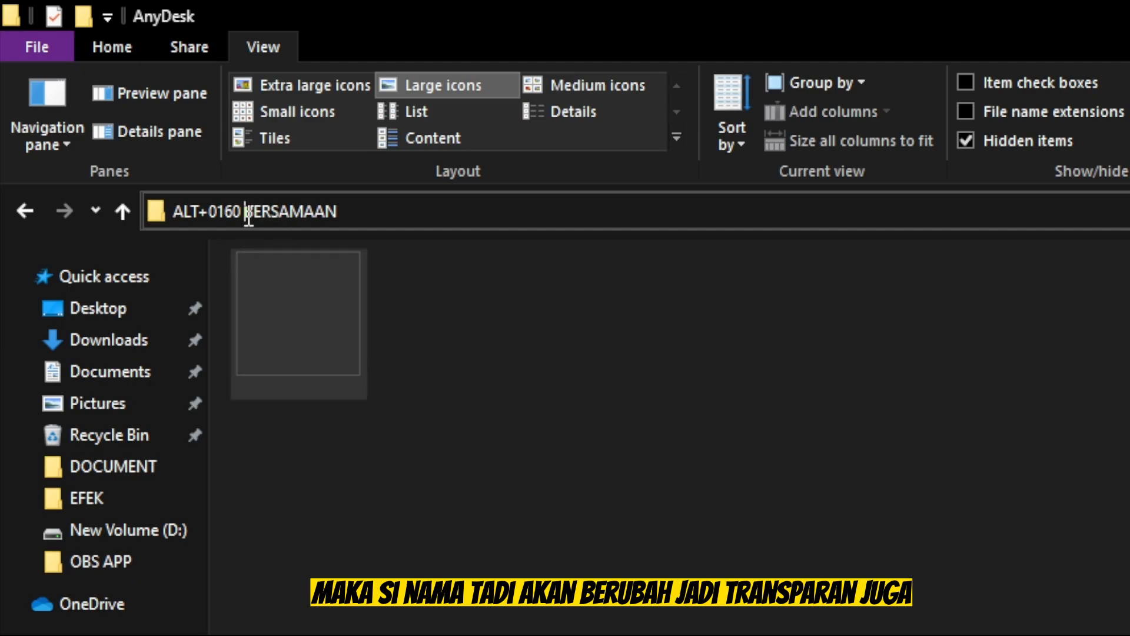
pyautogui.write('=')
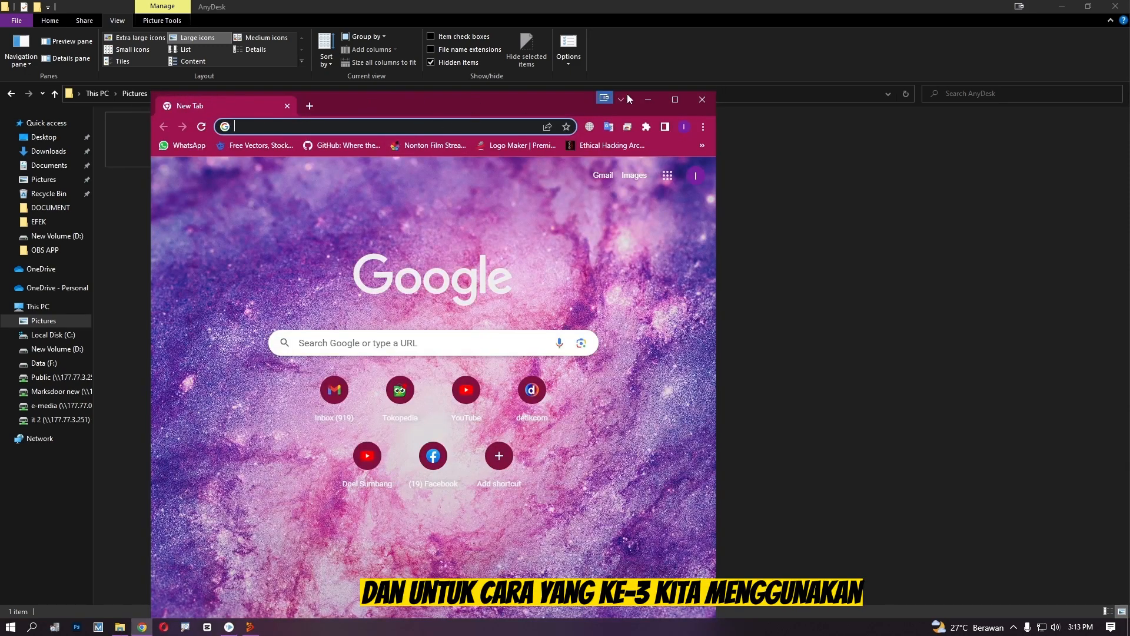
# Switch to the maximized Chrome window and search Google for "Lock and Hide Folder"
pyautogui.click(675, 100)
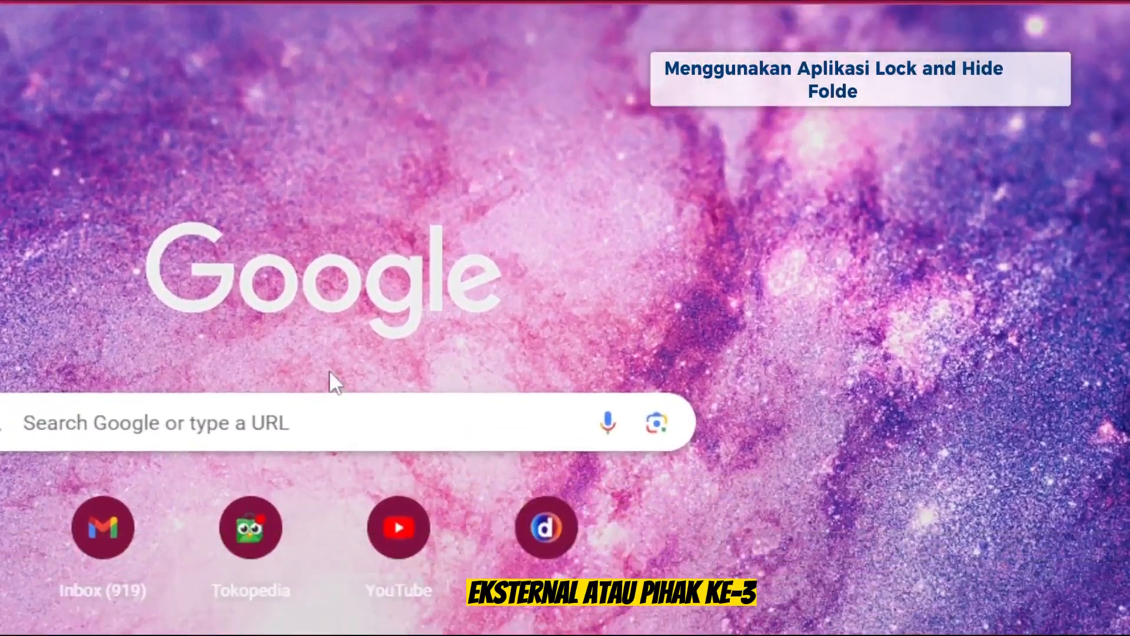
pyautogui.click(550, 248)
pyautogui.write('Lock and Hide Folder')
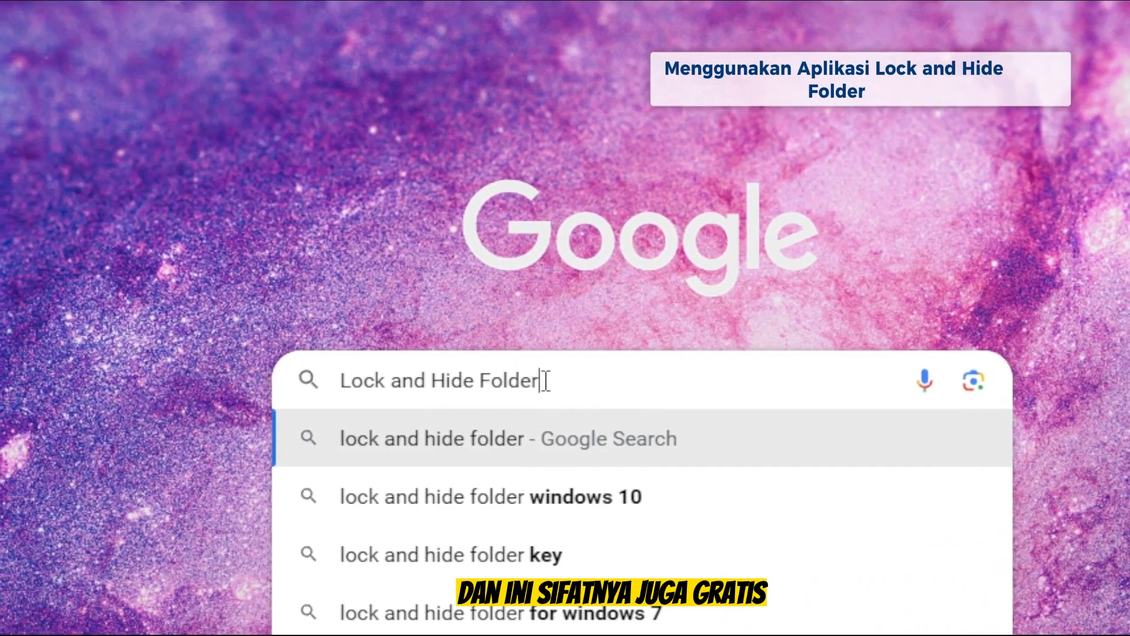
pyautogui.moveTo(539, 380); pyautogui.dragTo(334, 380)
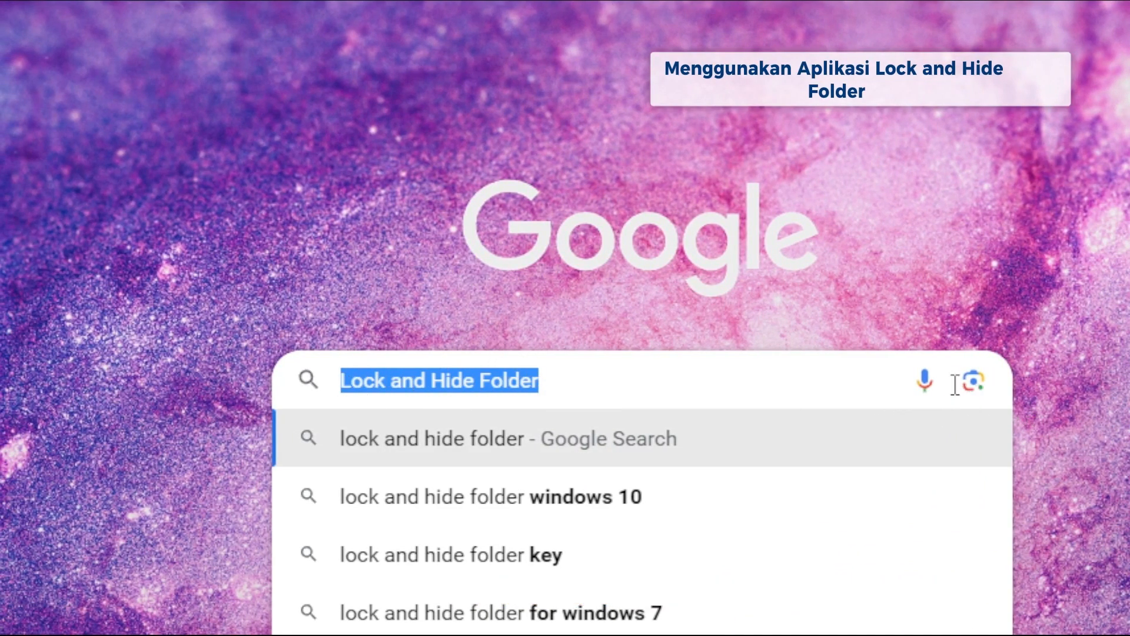
pyautogui.click(745, 383)
pyautogui.press('Return')
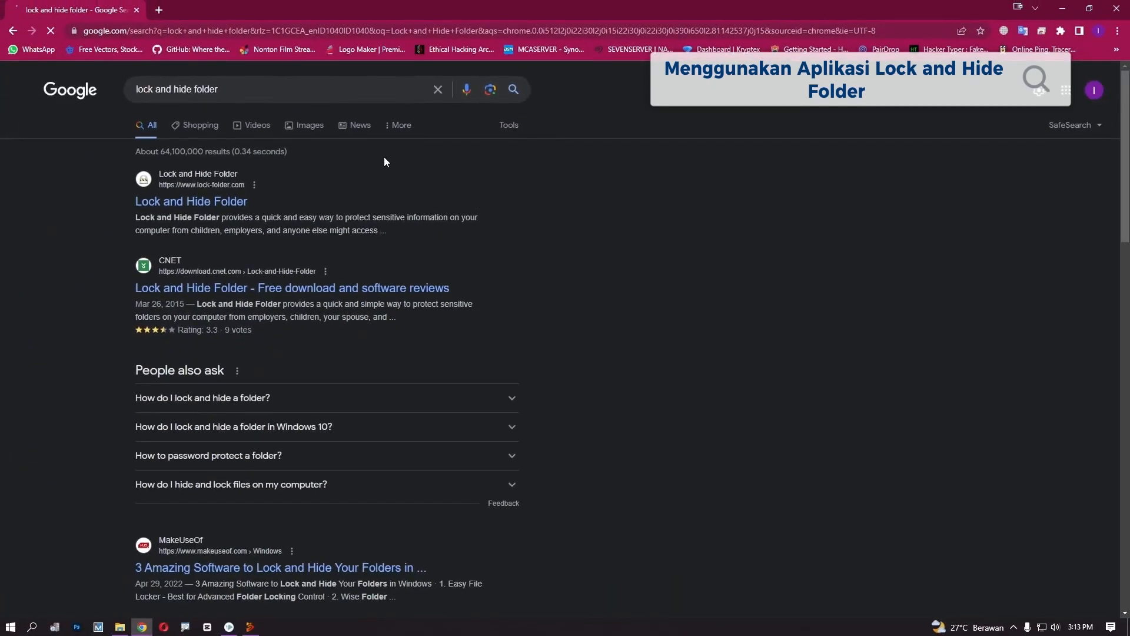
# Open the lock-folder.com website and download the installer lock-folder.exe to Downloads\Programs
pyautogui.click(216, 209)
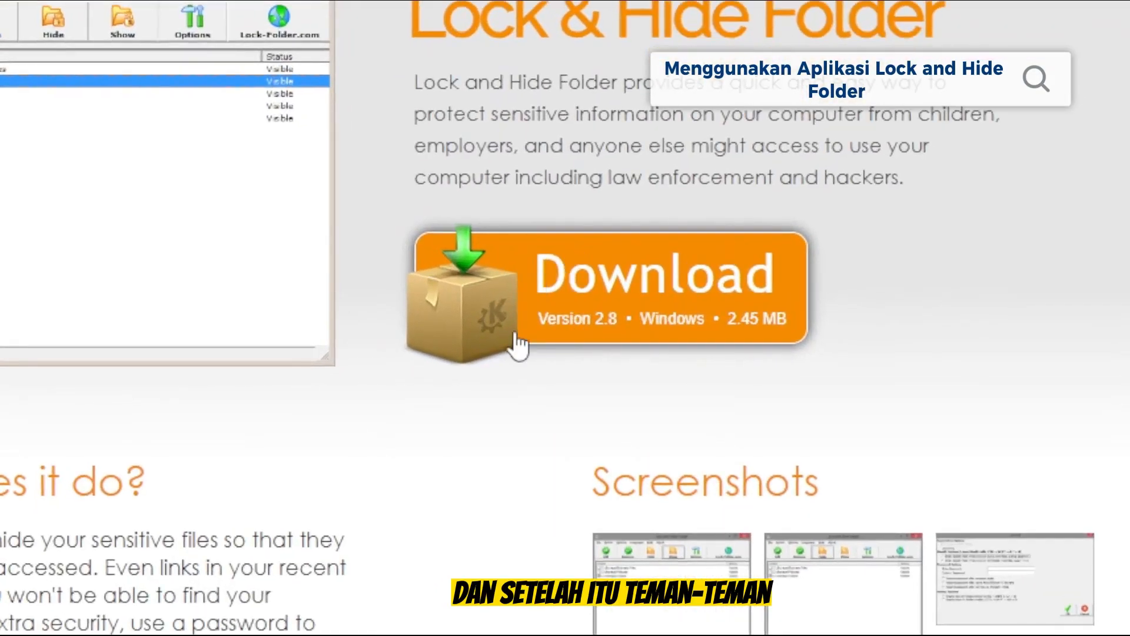
pyautogui.scroll(2, 589, 318)
pyautogui.scroll(-1, 733, 515)
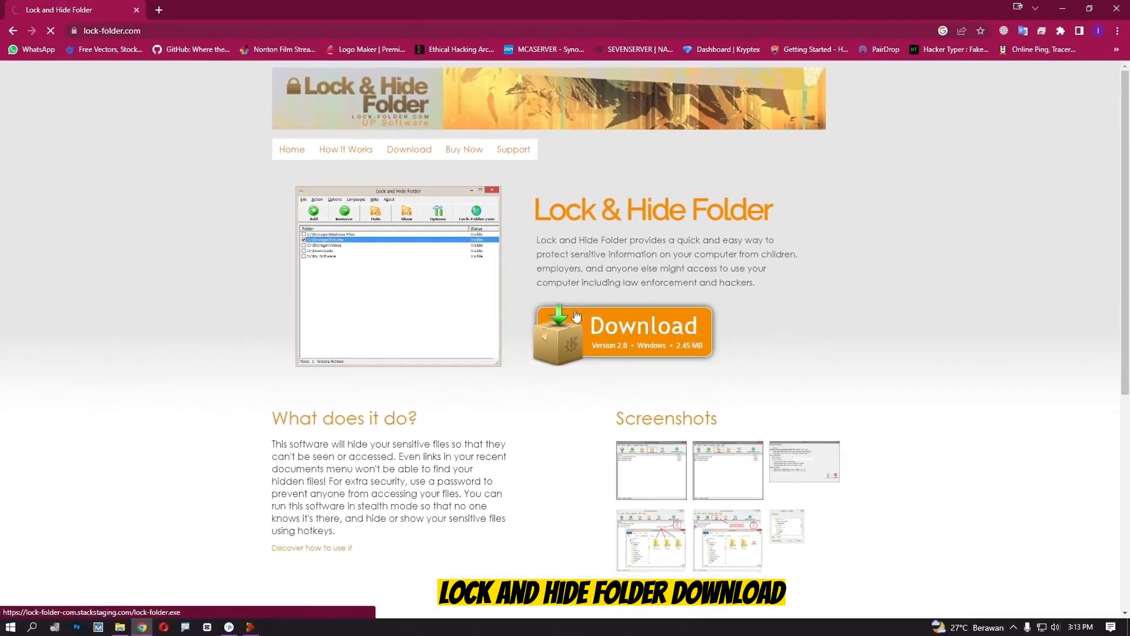
pyautogui.click(513, 388)
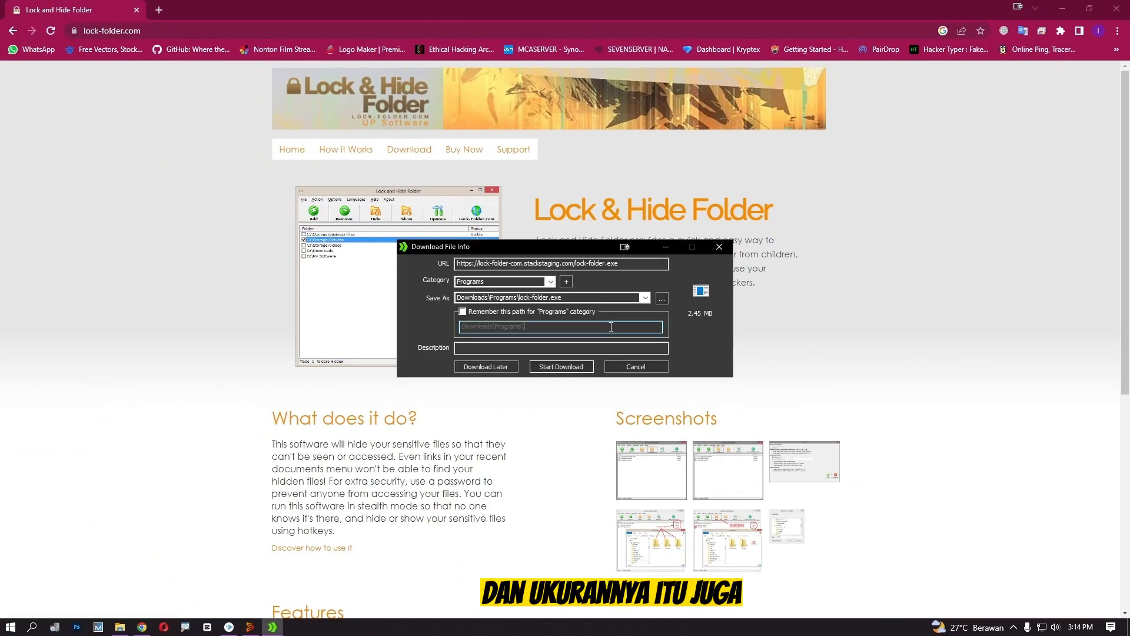
pyautogui.click(562, 367)
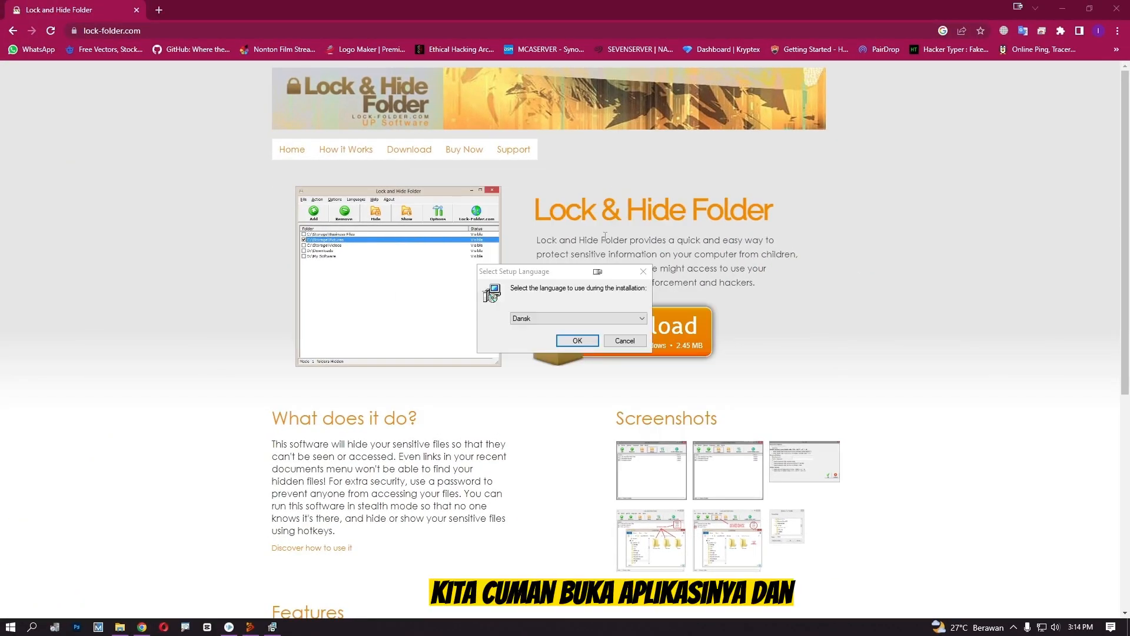
# Set the setup language to English and accept the Lock and Hide Folder license agreement
pyautogui.click(572, 321)
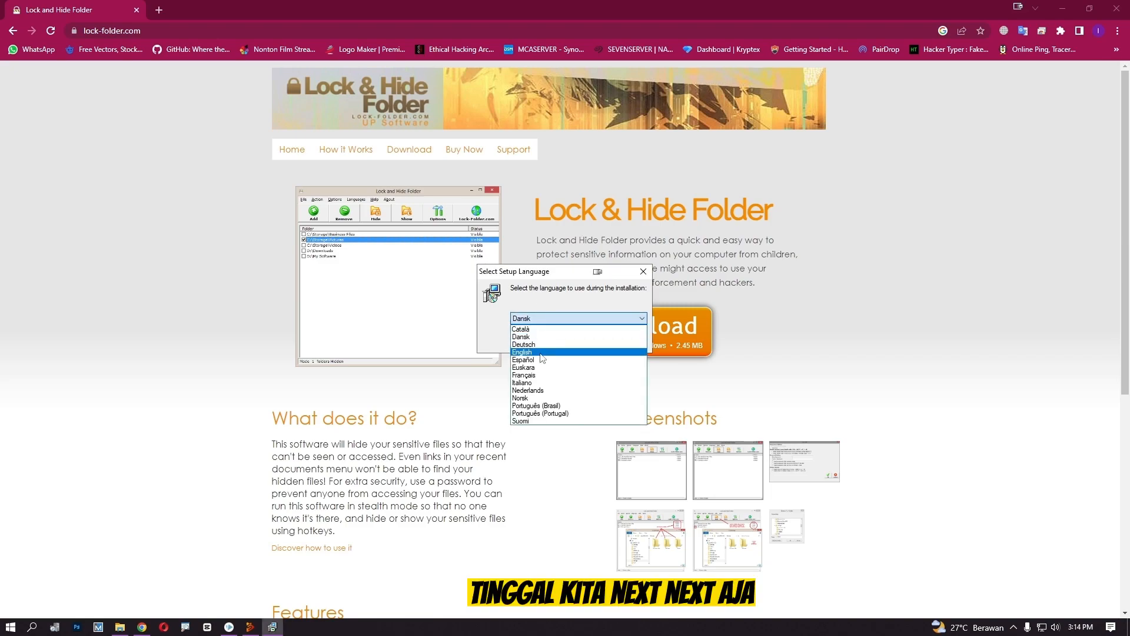
pyautogui.click(542, 352)
pyautogui.click(574, 343)
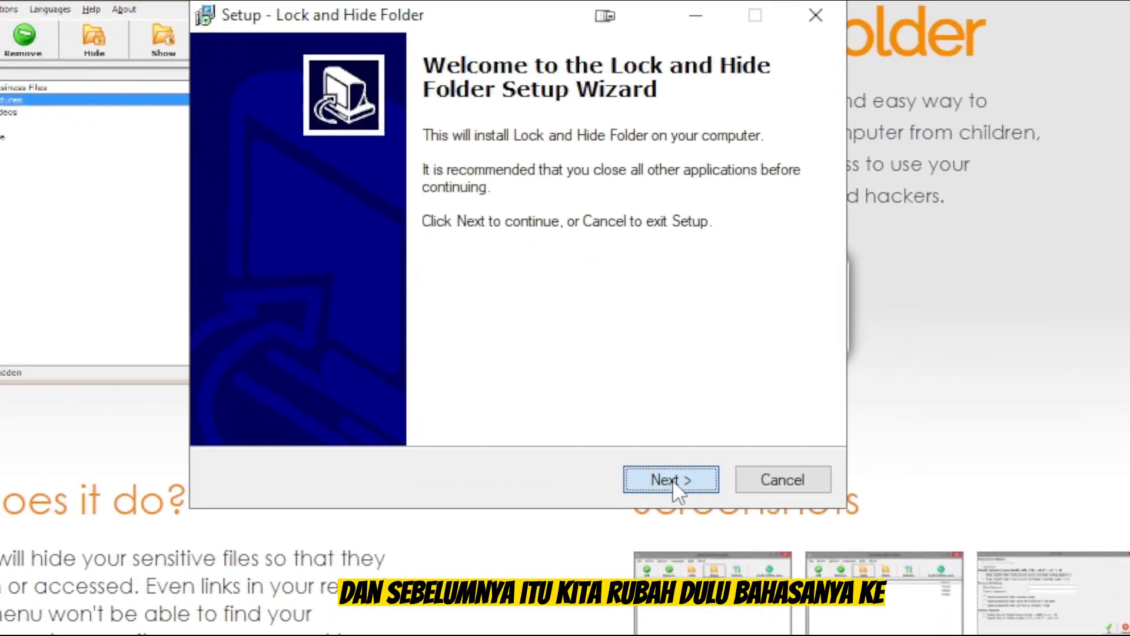
pyautogui.click(672, 478)
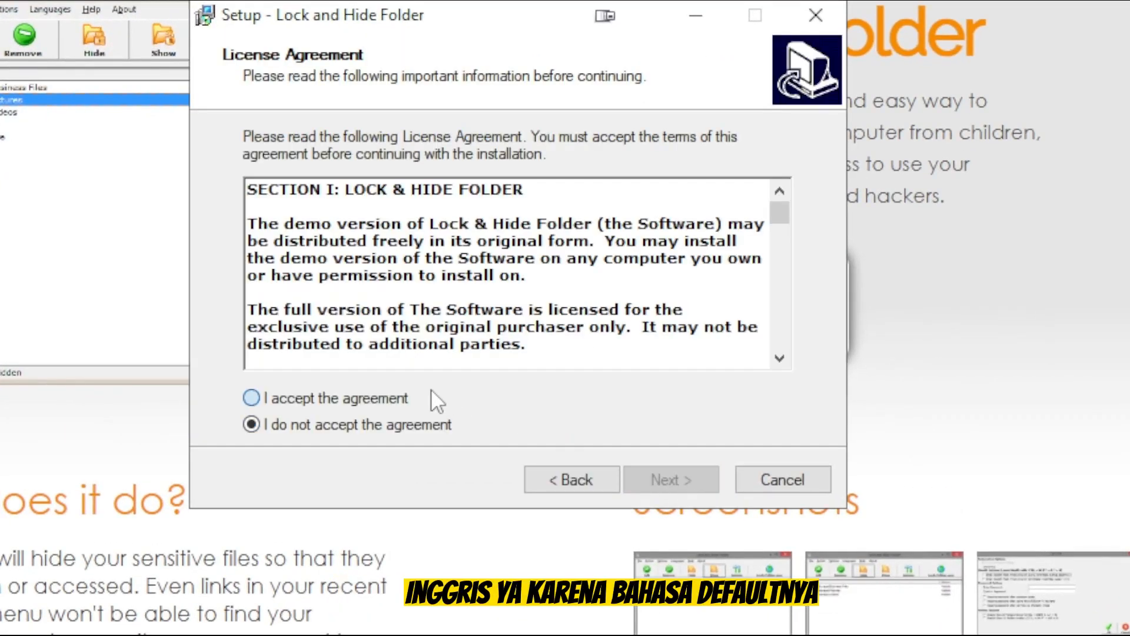
pyautogui.click(412, 396)
pyautogui.click(663, 481)
# Install Lock and Hide Folder with the default Start Menu folder and the default additional tasks, including Run at Windows Startup (This User)
pyautogui.click(661, 478)
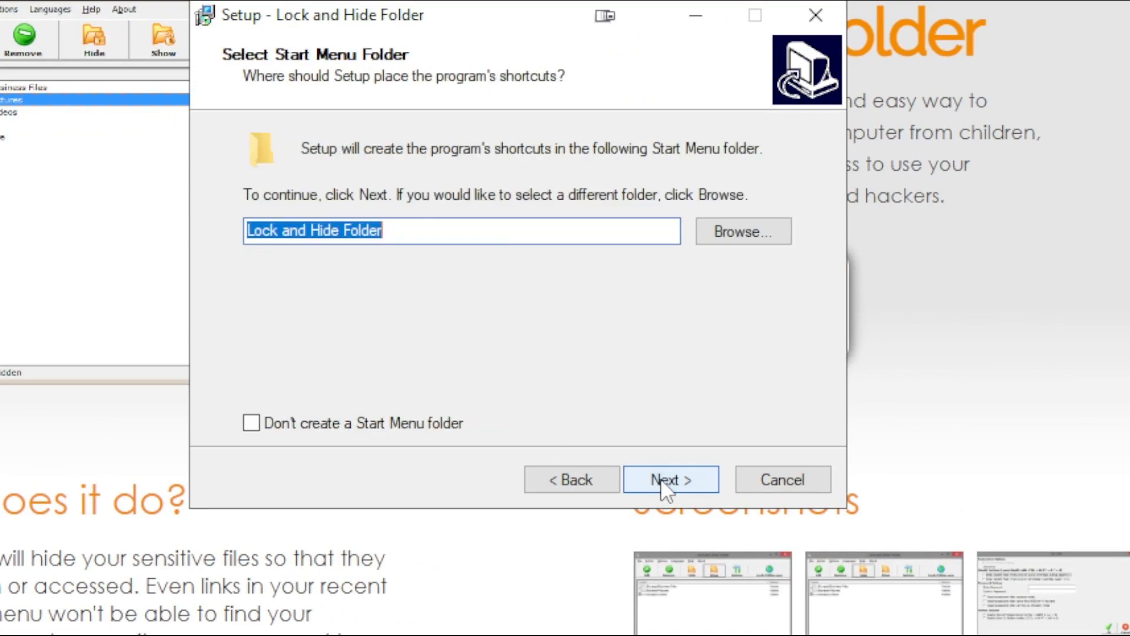
pyautogui.click(660, 478)
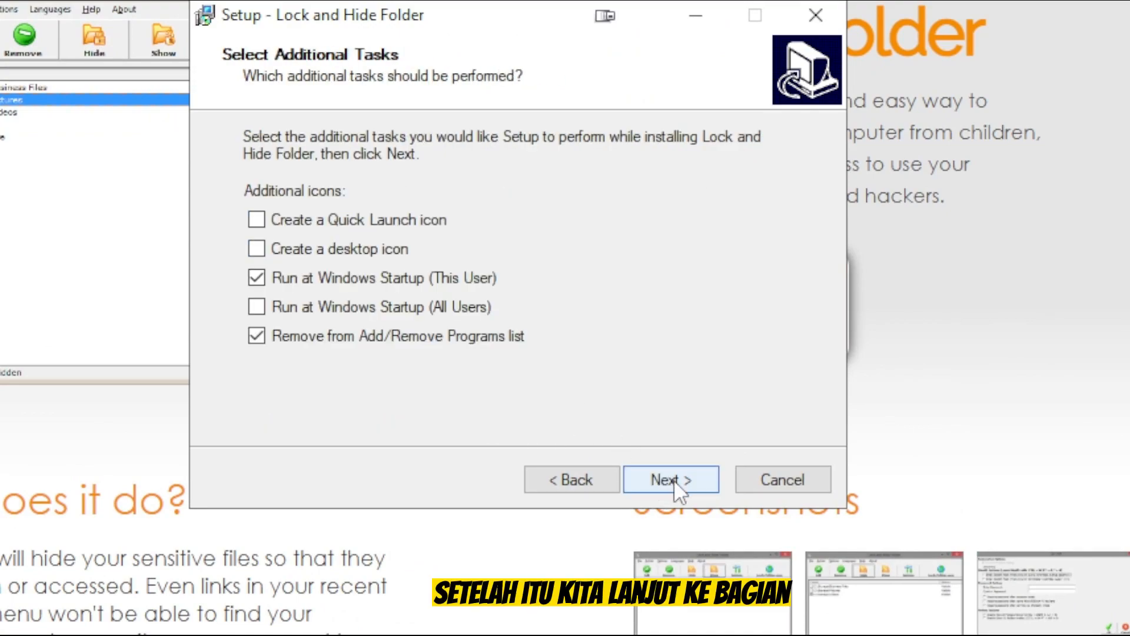
pyautogui.click(360, 277)
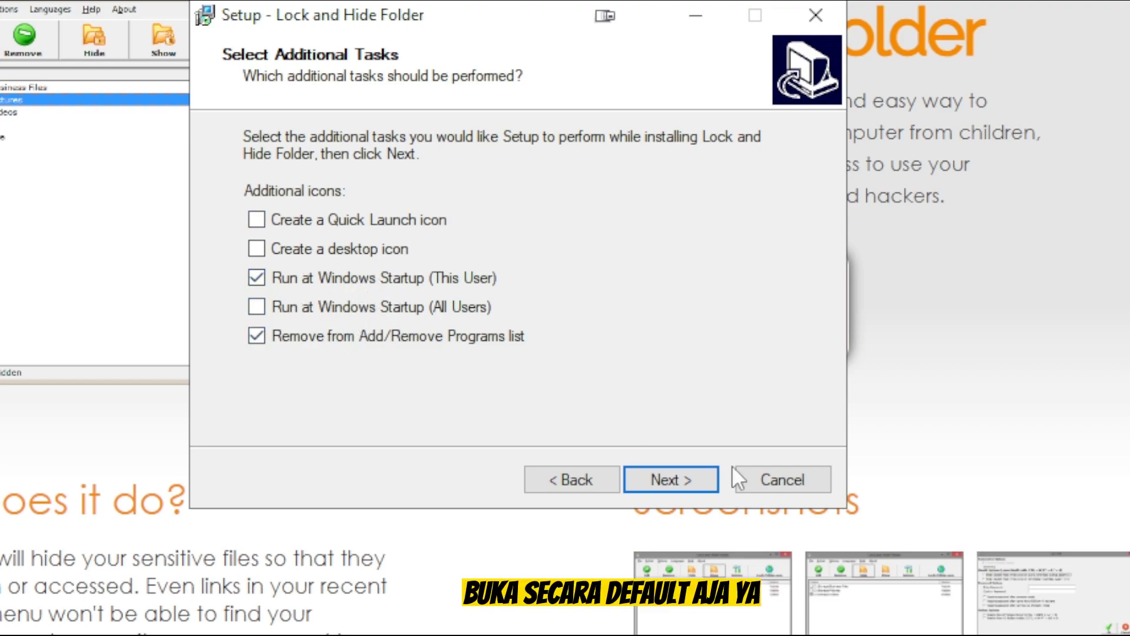
pyautogui.click(703, 473)
pyautogui.click(674, 480)
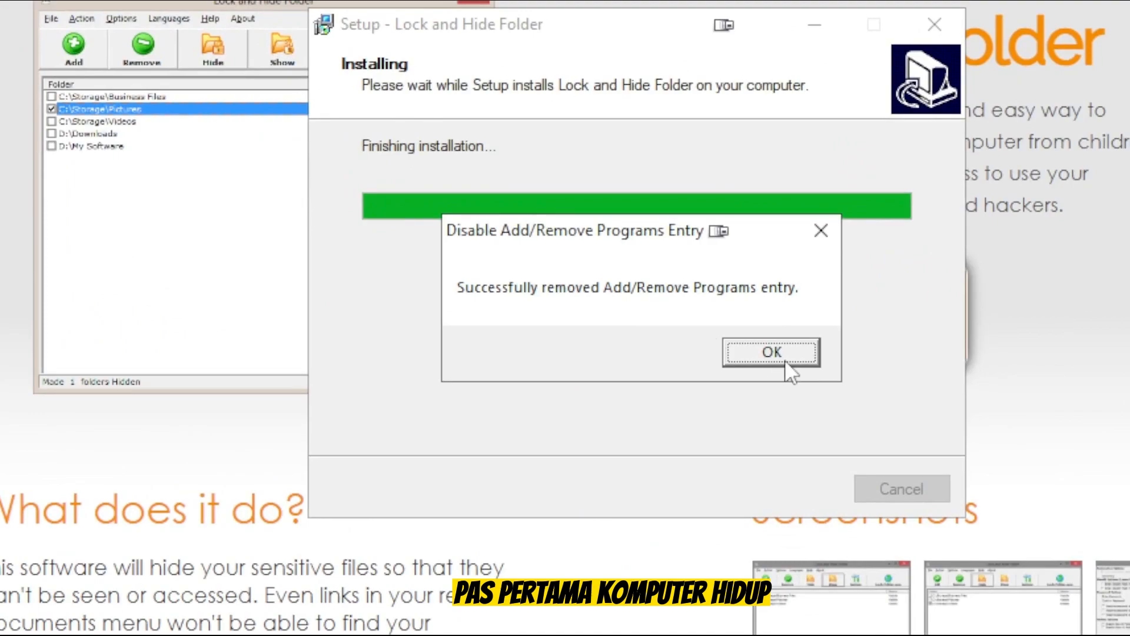
# Acknowledge the removed programs-list entry and finish the setup with Launch Lock and Hide Folder enabled
pyautogui.click(786, 360)
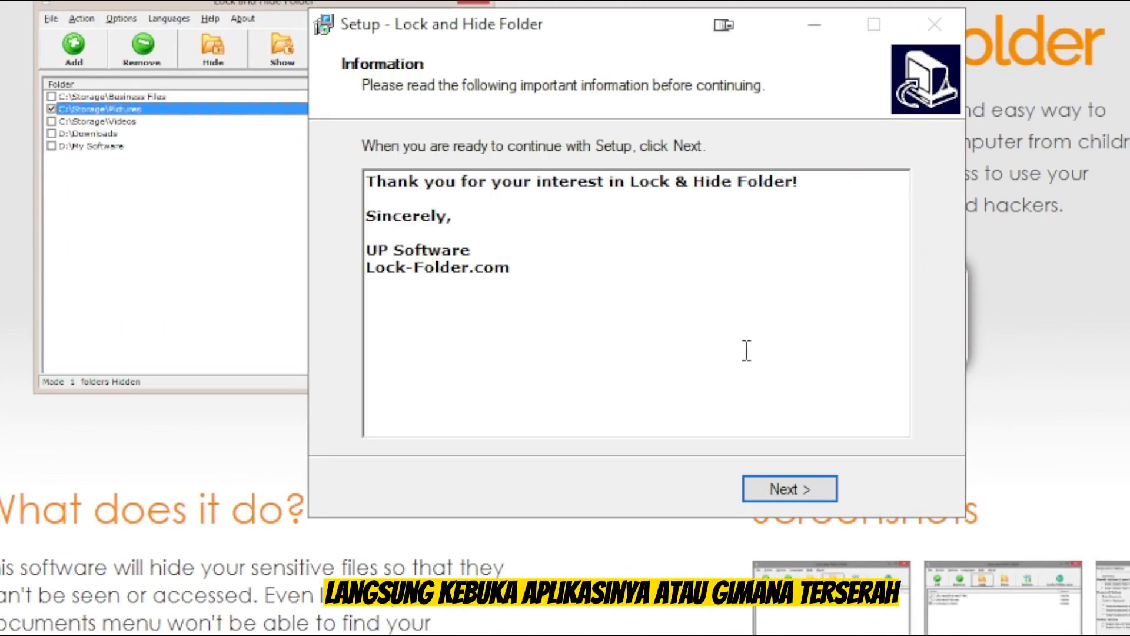
pyautogui.click(801, 489)
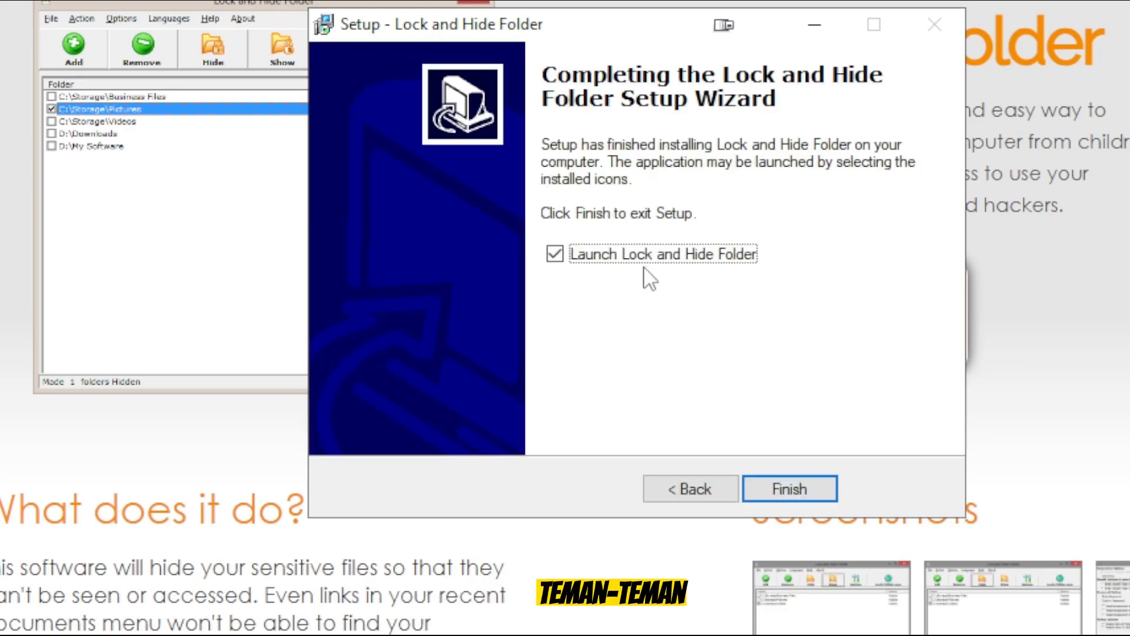
pyautogui.click(789, 490)
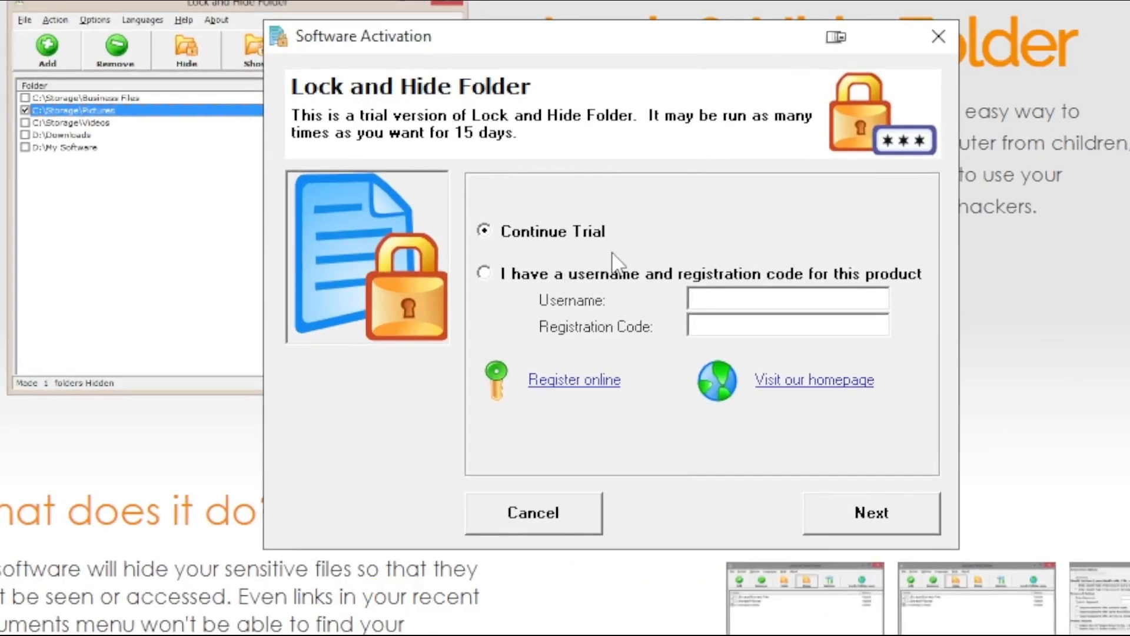
# Continue the trial version with English as the program language and close the Help window
pyautogui.click(861, 531)
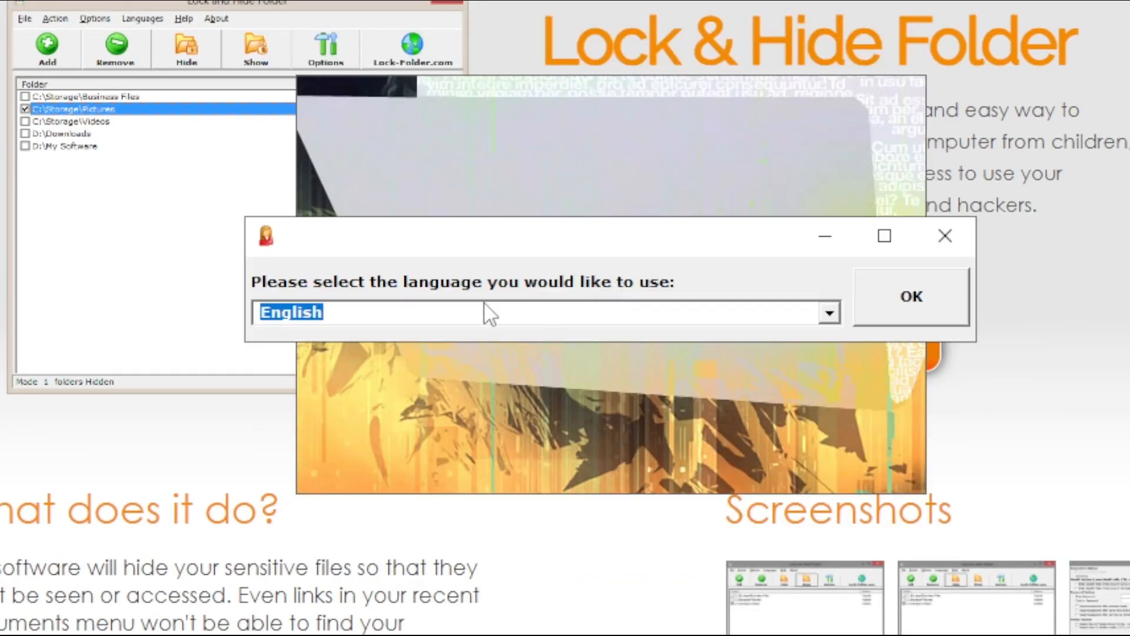
pyautogui.click(900, 303)
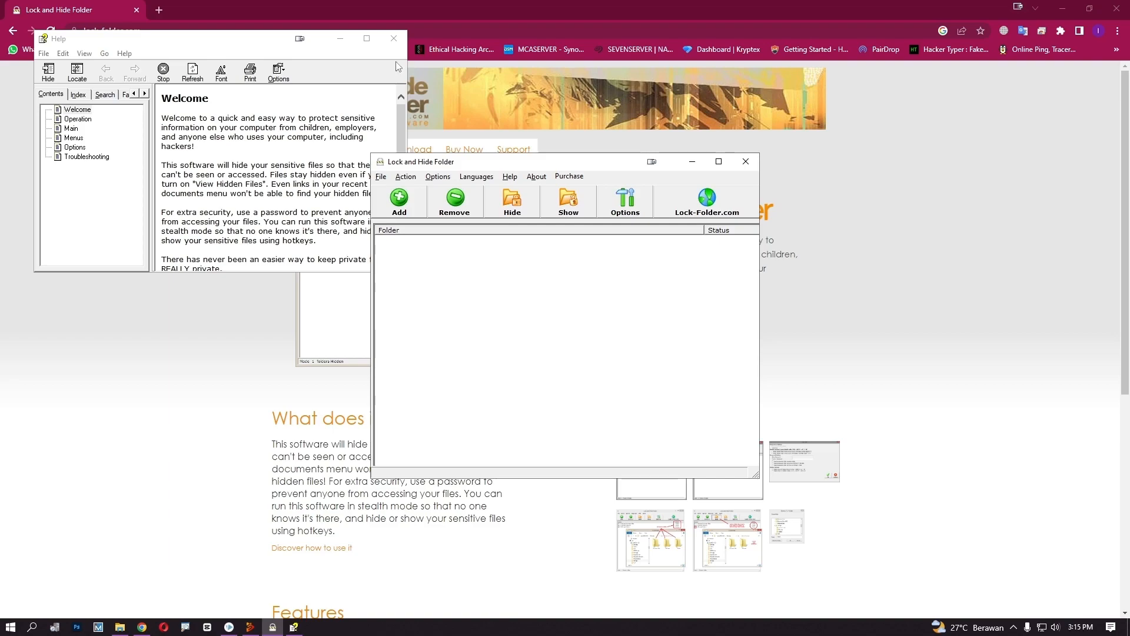
pyautogui.click(393, 39)
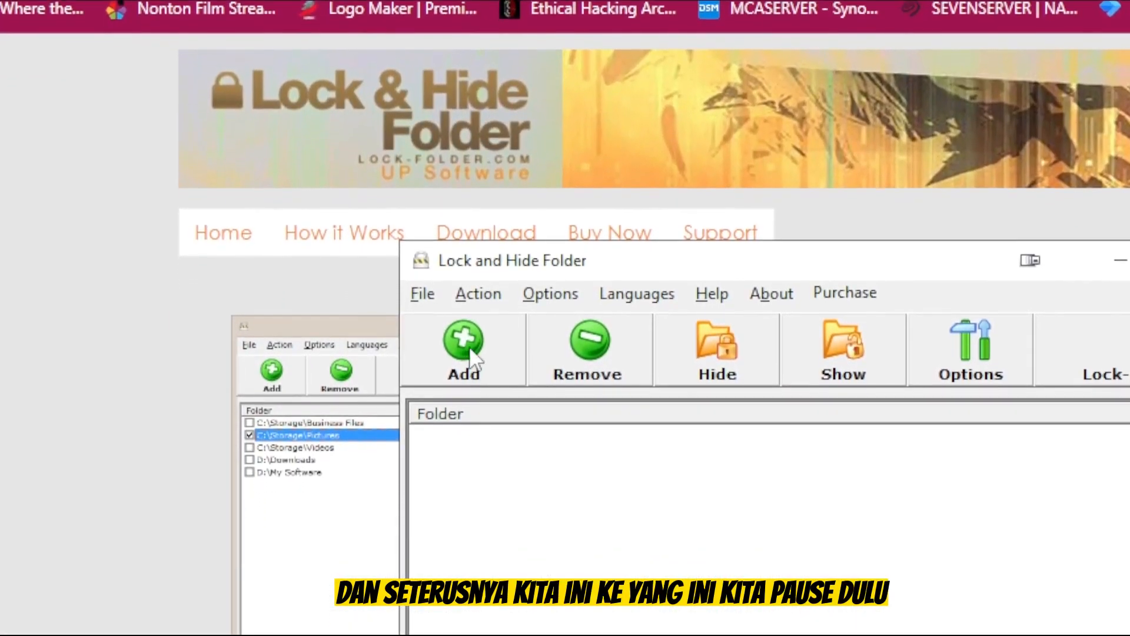
# Add the test folder from Downloads to the Lock and Hide Folder list
pyautogui.click(474, 357)
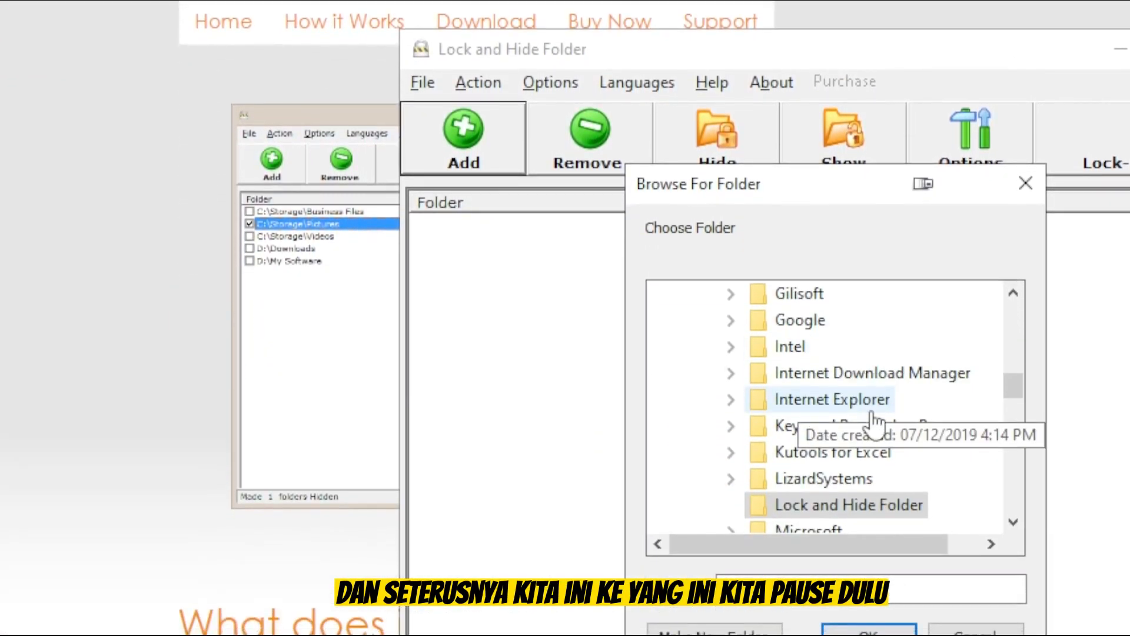
pyautogui.moveTo(1020, 386); pyautogui.dragTo(1019, 310)
pyautogui.click(681, 423)
pyautogui.click(684, 400)
pyautogui.click(656, 371)
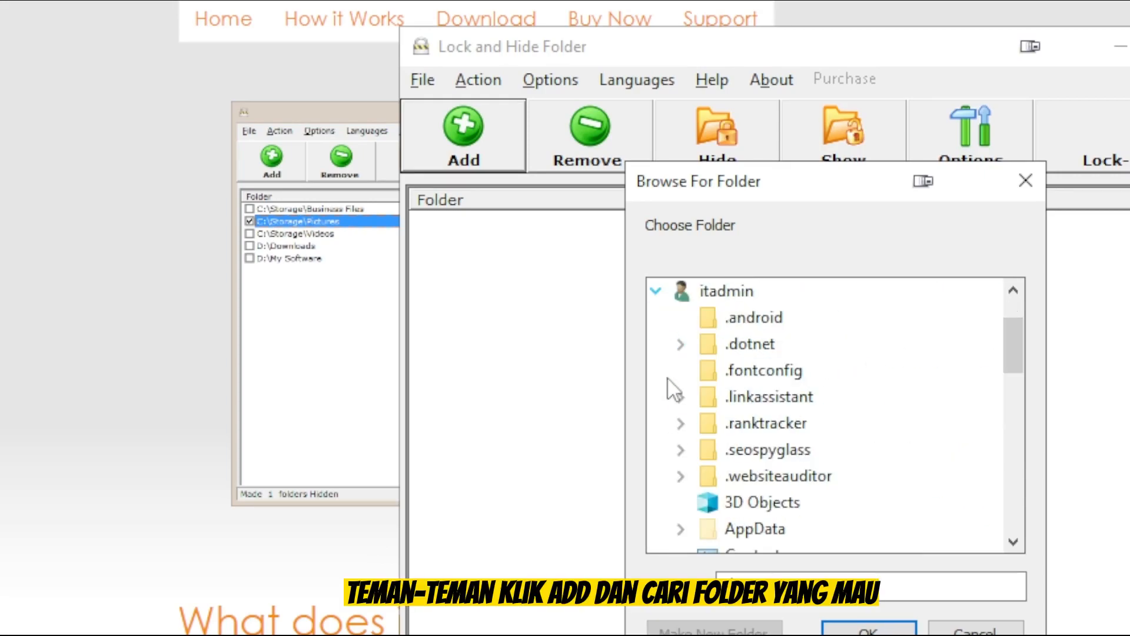
pyautogui.scroll(-2, 677, 424)
pyautogui.doubleClick(787, 495)
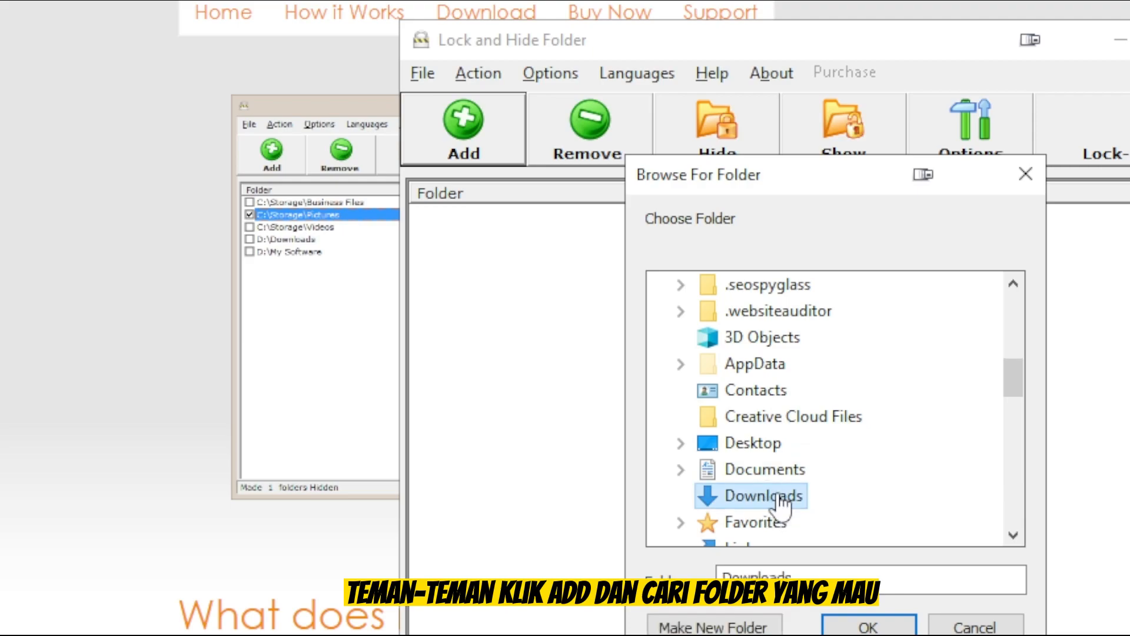
pyautogui.scroll(-2, 783, 485)
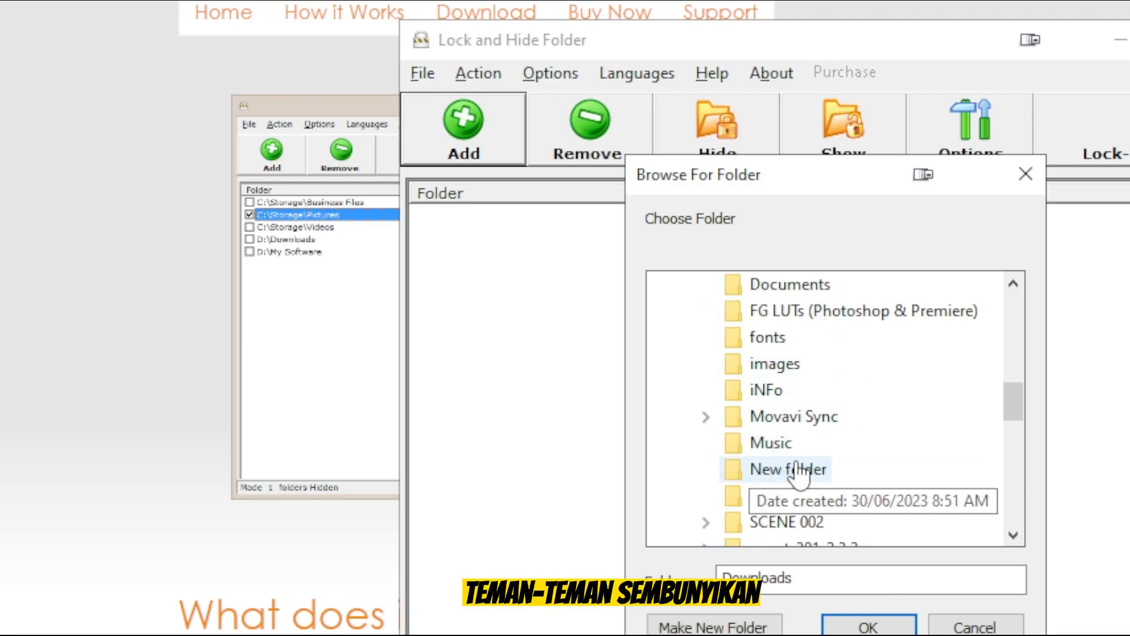
pyautogui.scroll(-1, 824, 507)
pyautogui.scroll(-1, 817, 521)
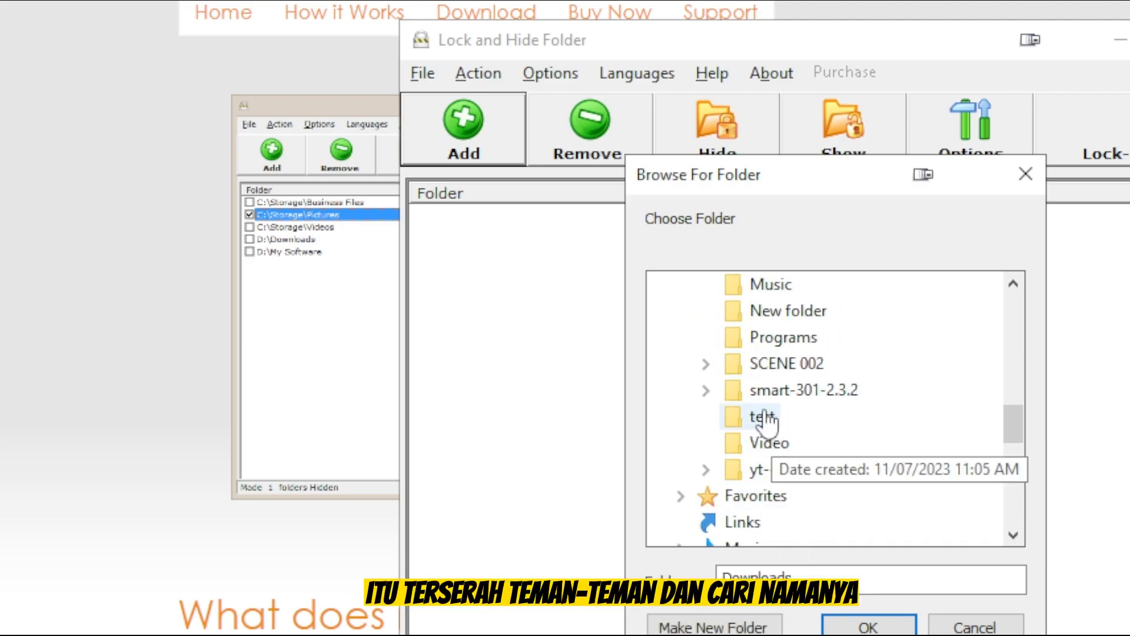
pyautogui.click(763, 416)
pyautogui.click(860, 535)
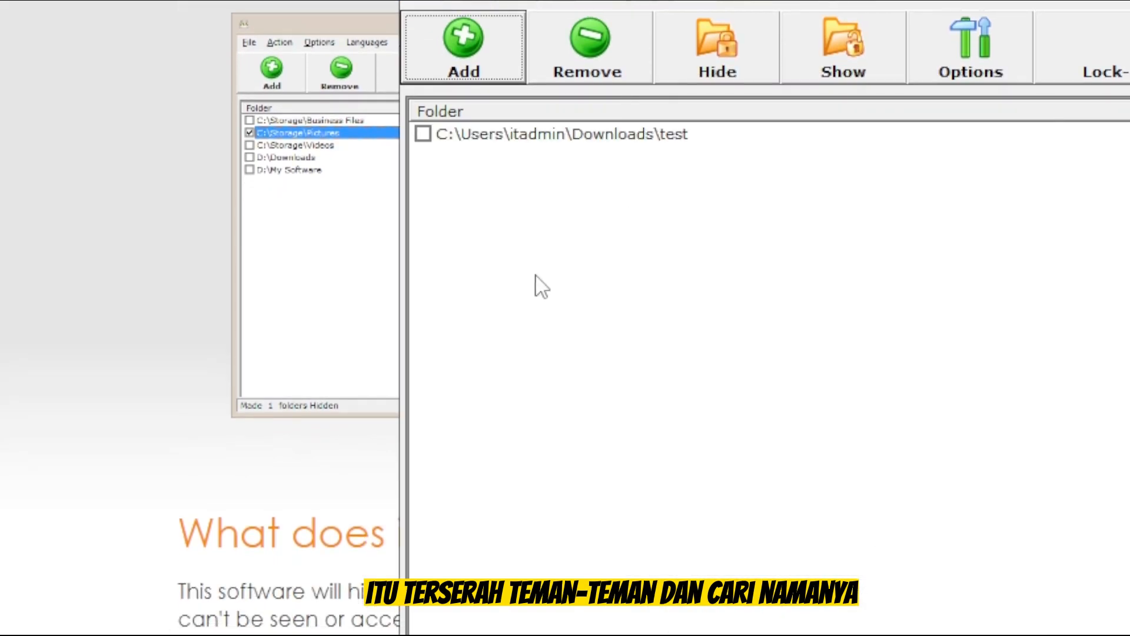
# Mark the Downloads\test folder in the list and hide it
pyautogui.click(424, 135)
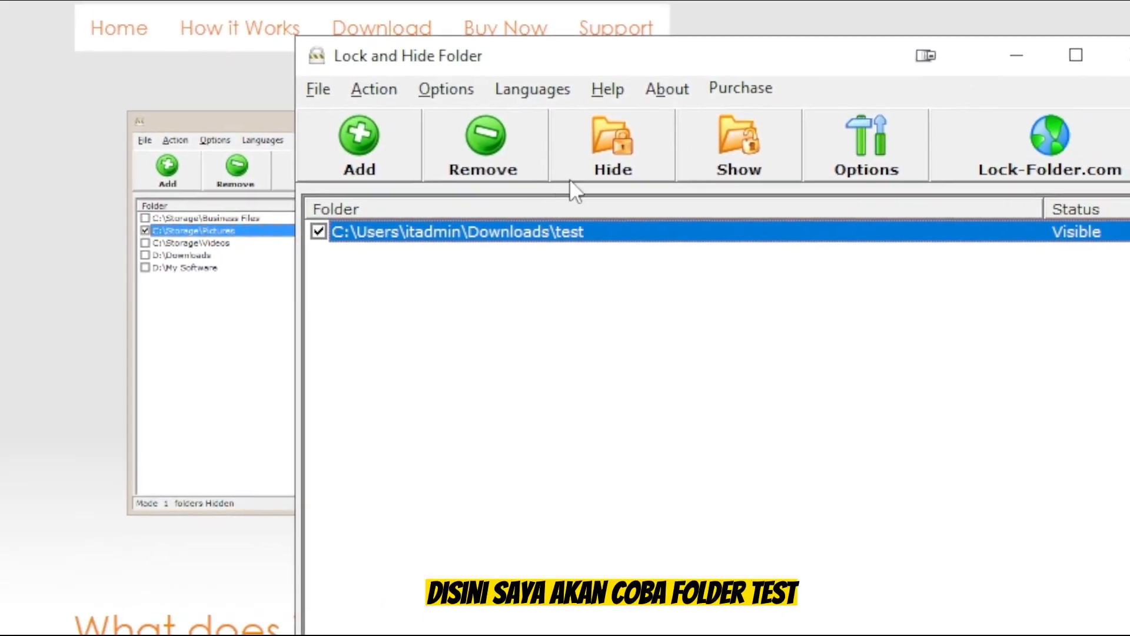
pyautogui.click(724, 94)
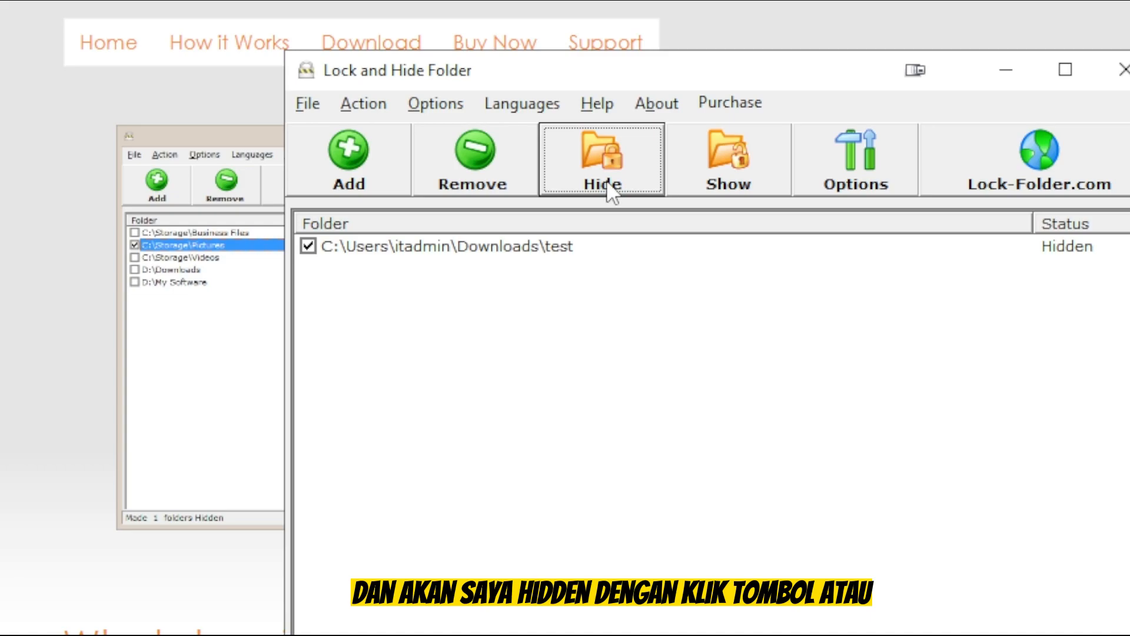
pyautogui.click(465, 250)
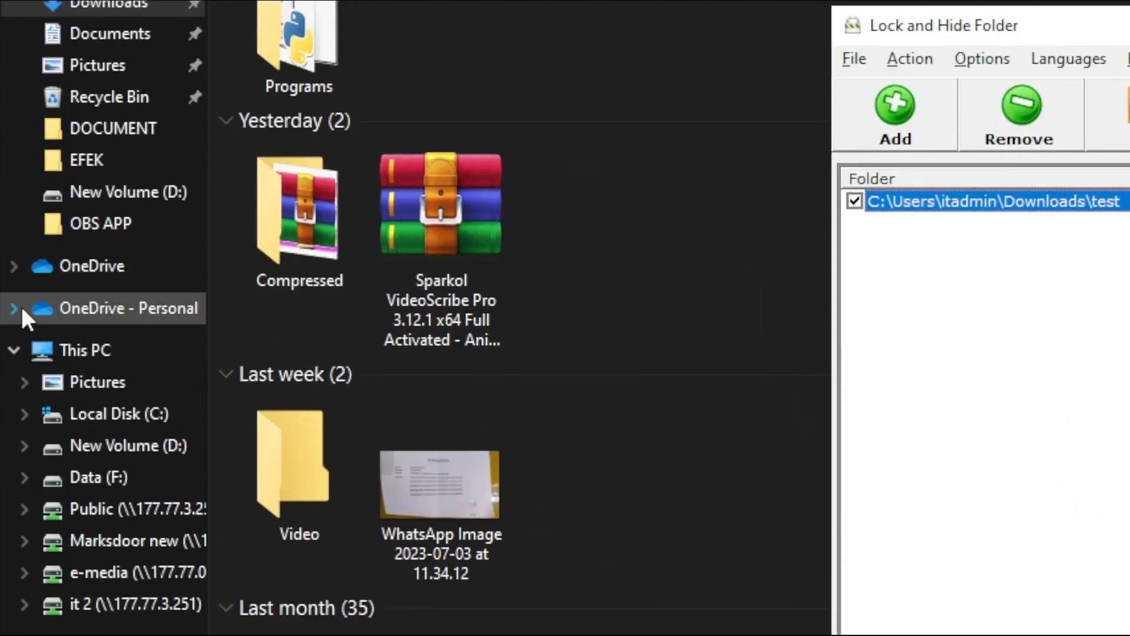
# Switch to File Explorer and open the Downloads folder under Local Disk (C:), Users, itadmin
pyautogui.click(68, 415)
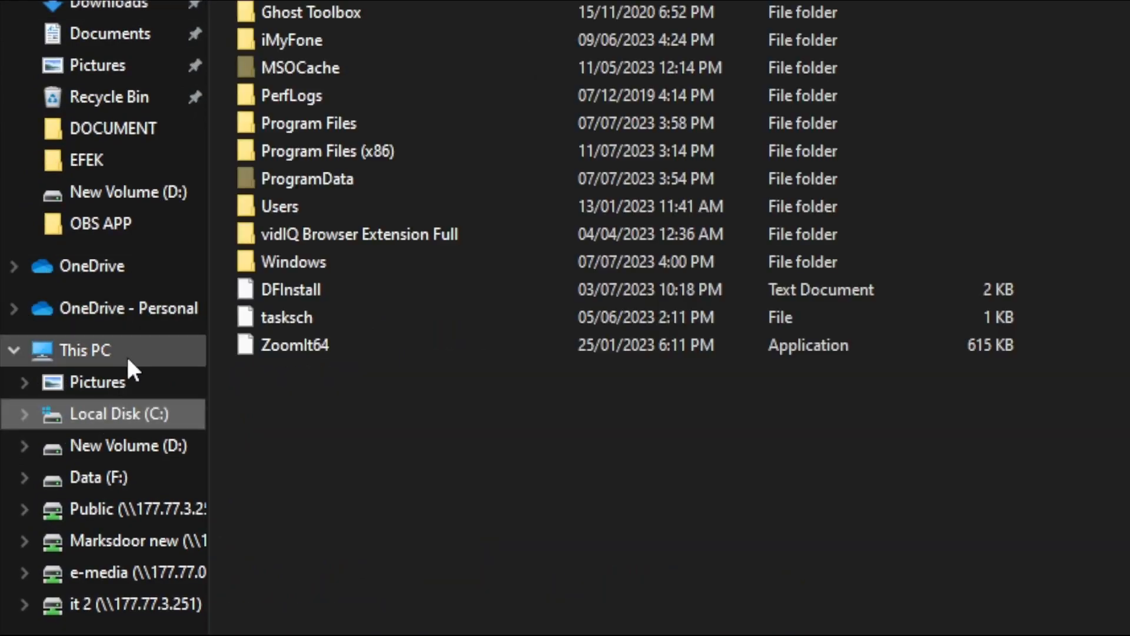
pyautogui.doubleClick(293, 210)
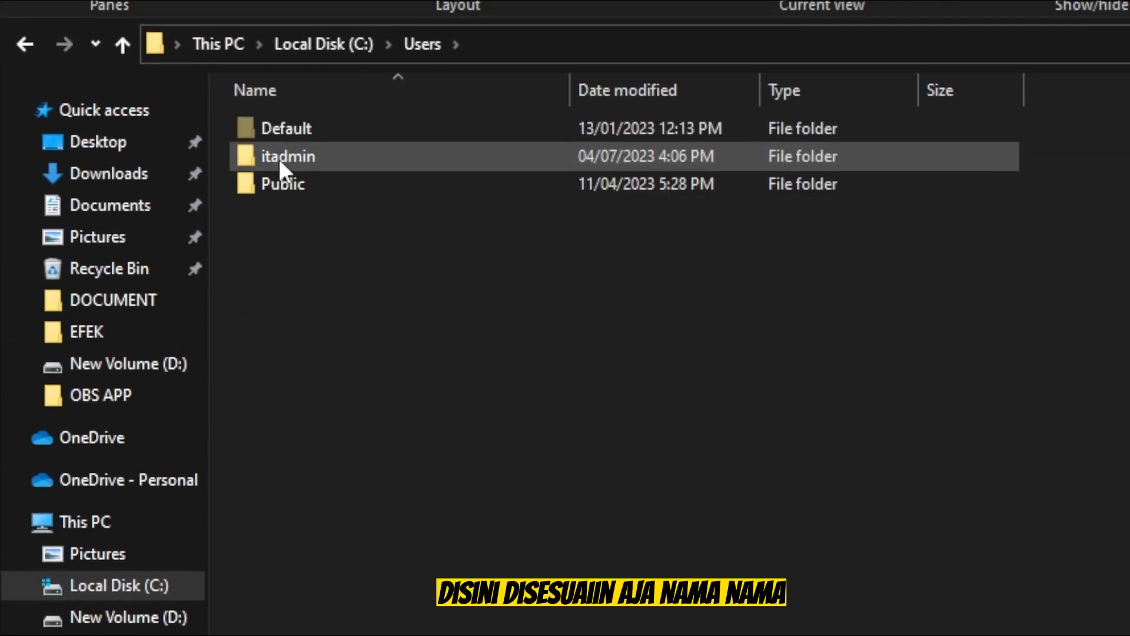
pyautogui.doubleClick(279, 158)
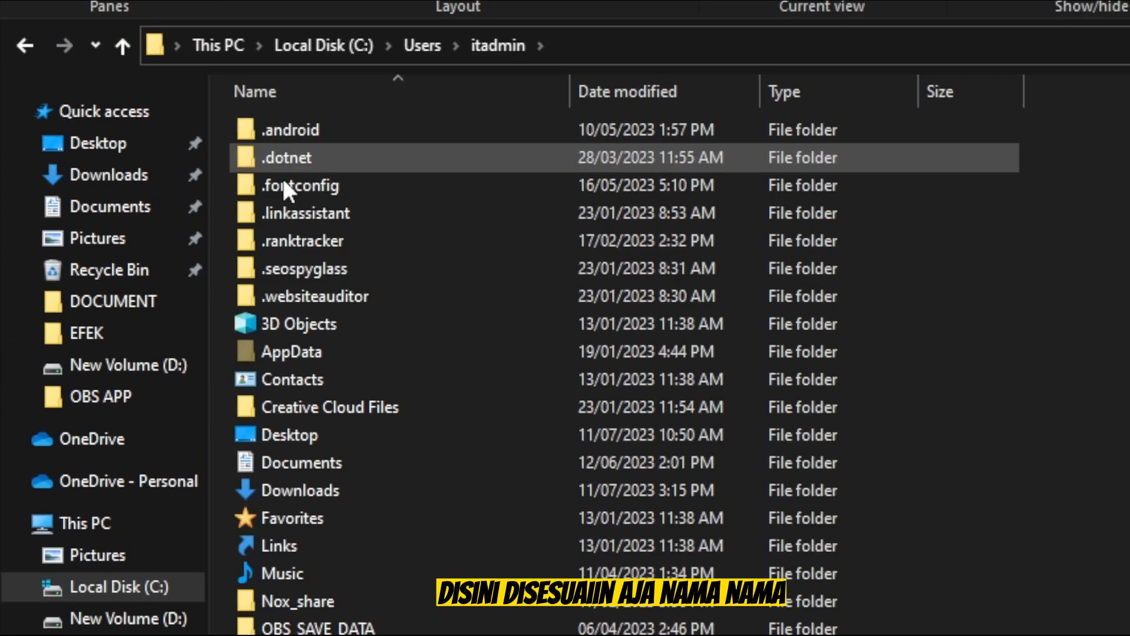
pyautogui.doubleClick(314, 491)
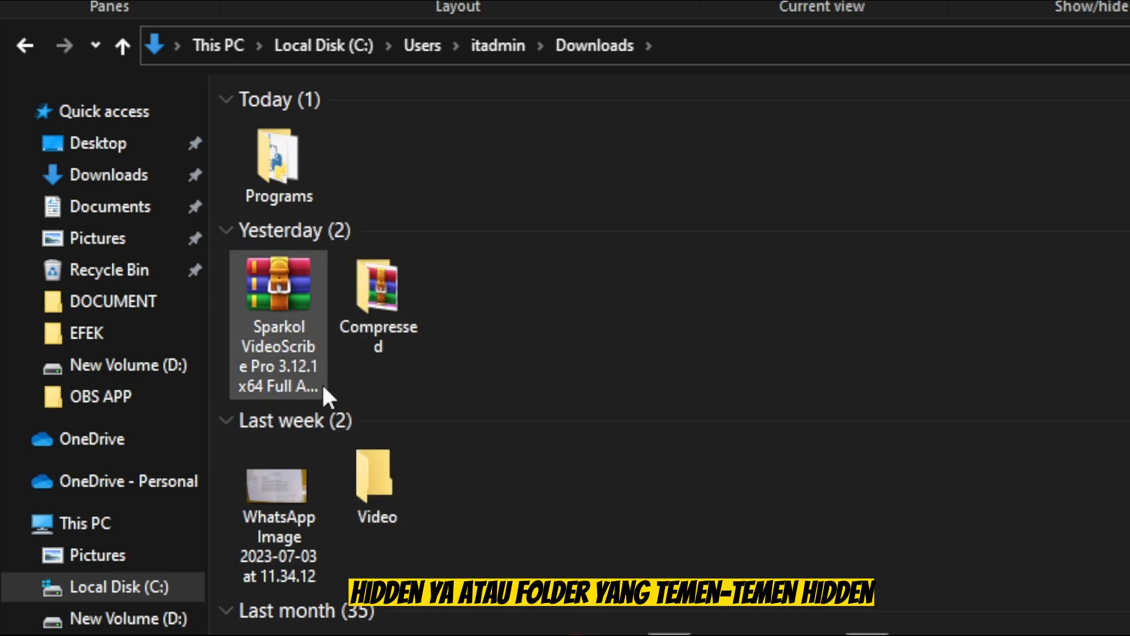
pyautogui.scroll(-1, 422, 514)
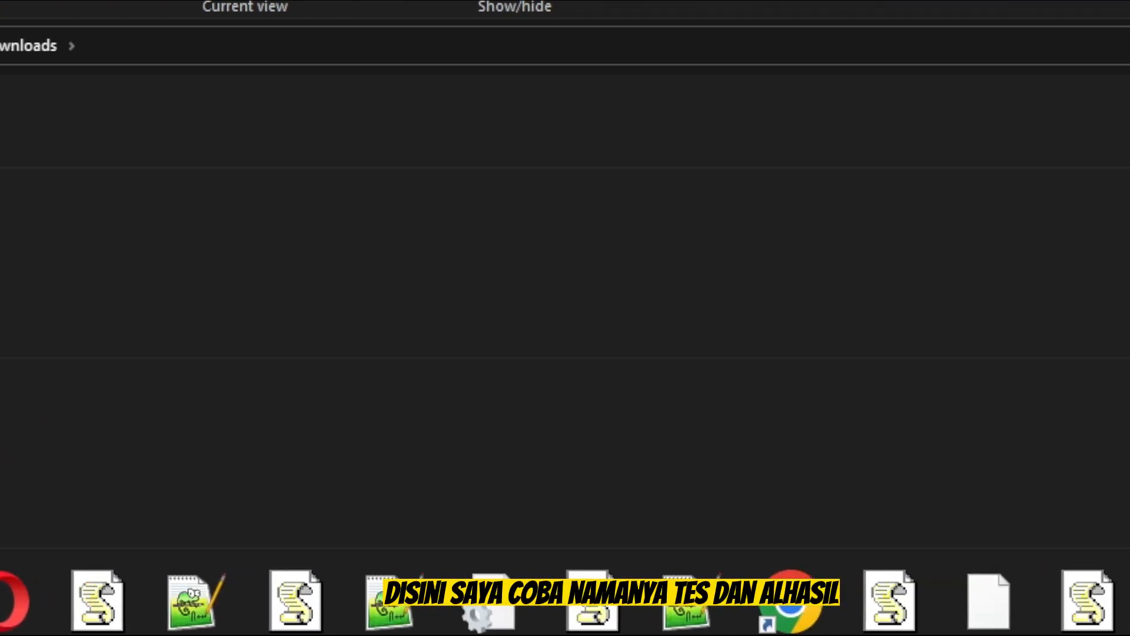
pyautogui.scroll(1, 506, 424)
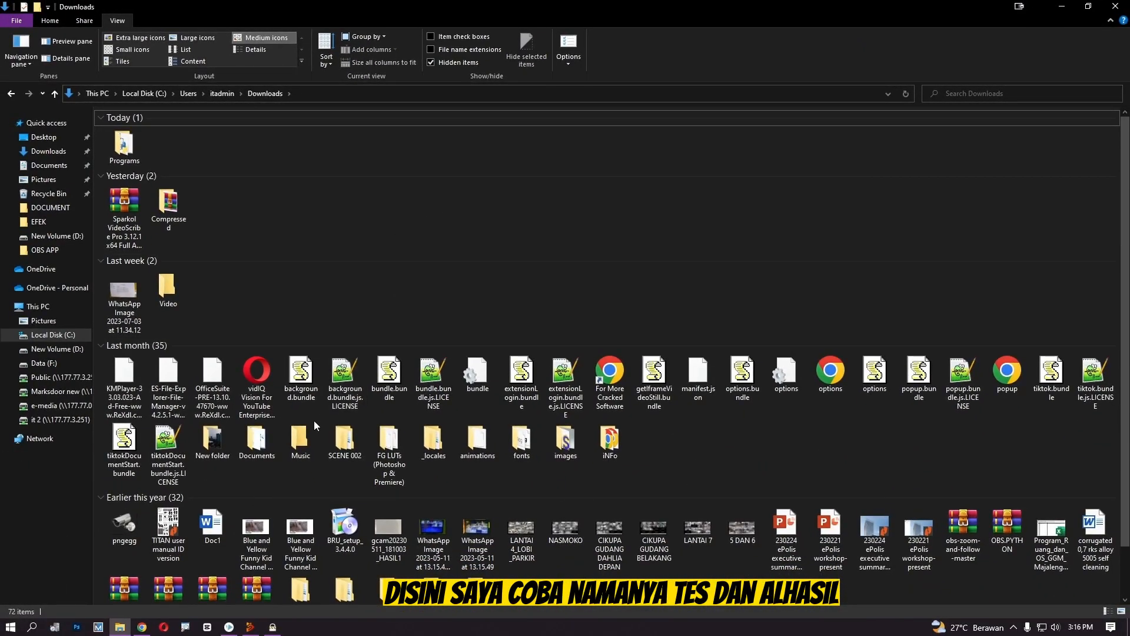
# Cycle through the Downloads items whose names begin with t to check whether the test folder is listed
pyautogui.click(186, 222)
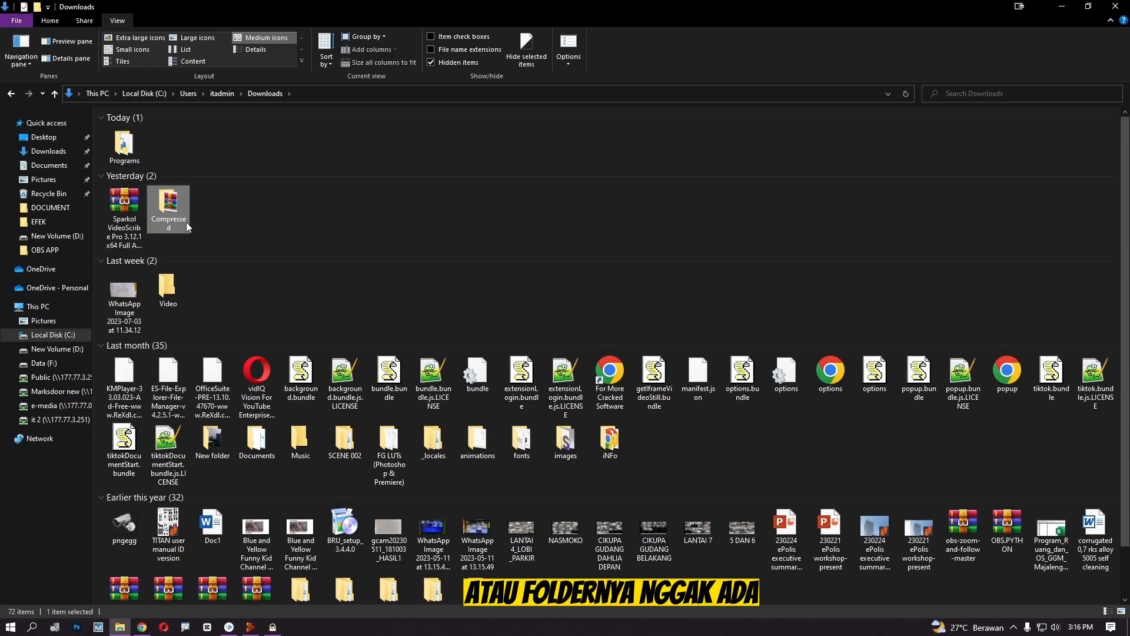
pyautogui.press('t')
pyautogui.press('t')
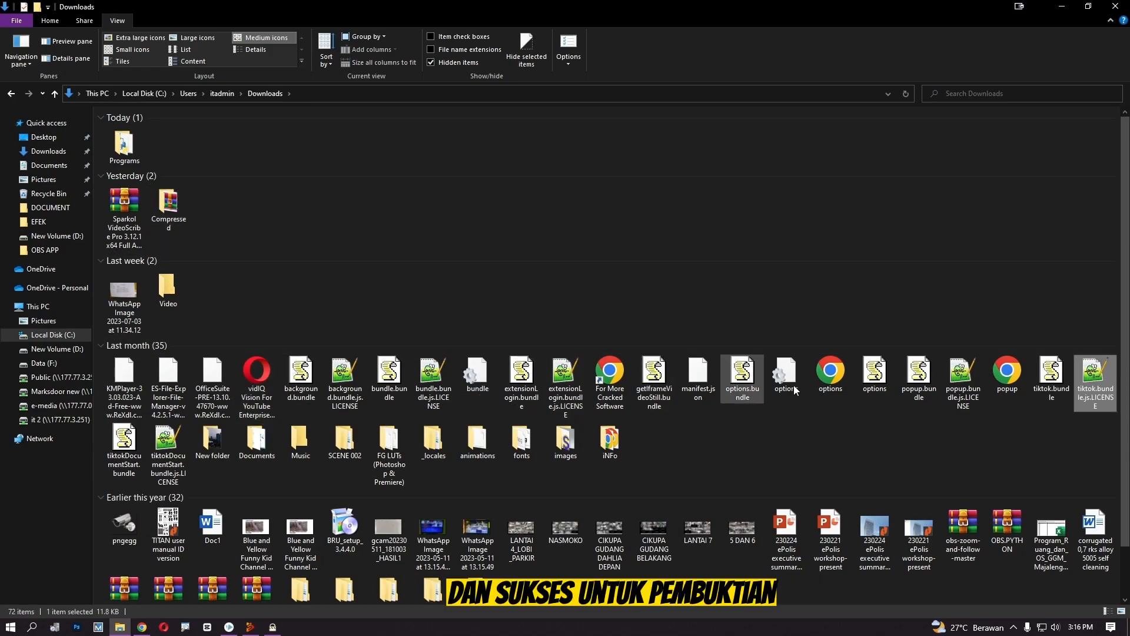
pyautogui.press('t')
pyautogui.press('t')
pyautogui.press('t')
pyautogui.press('t')
pyautogui.press('t')
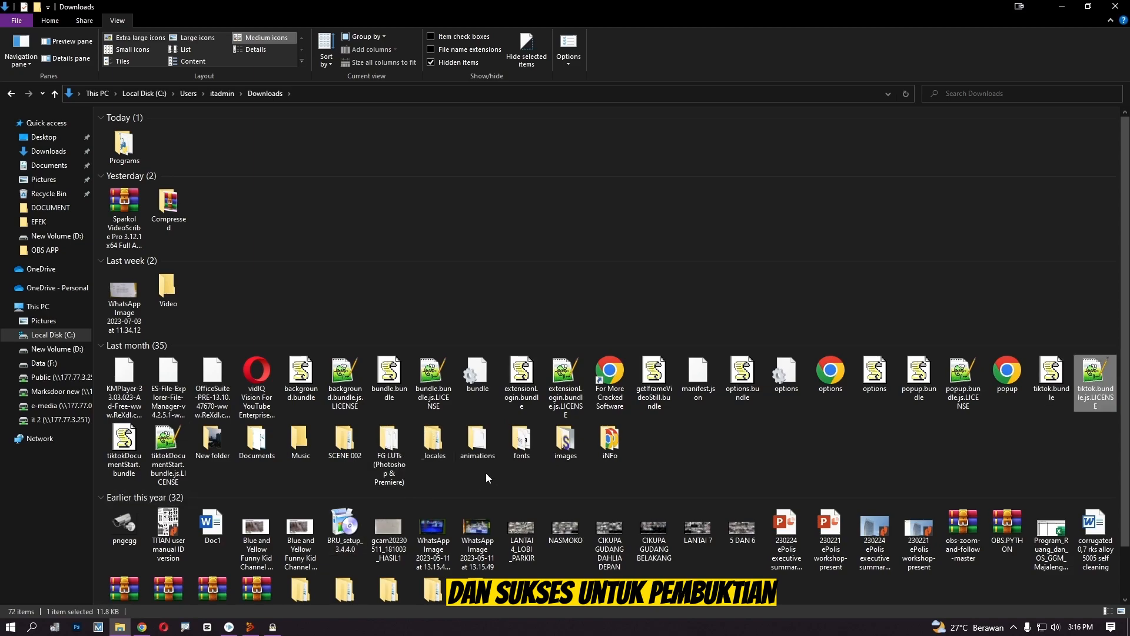
pyautogui.press('t')
pyautogui.press('t')
pyautogui.press('t')
pyautogui.press('t')
pyautogui.press('t')
pyautogui.press('t')
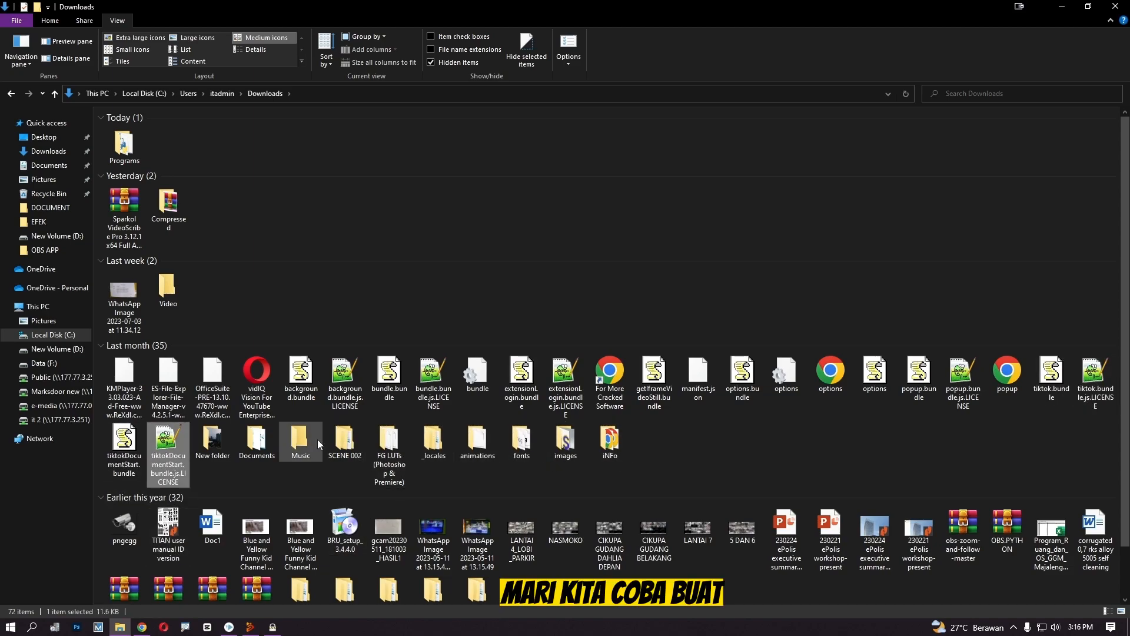
# Switch to Lock and Hide Folder, make the Downloads\test folder visible again and minimize the application
pyautogui.click(273, 627)
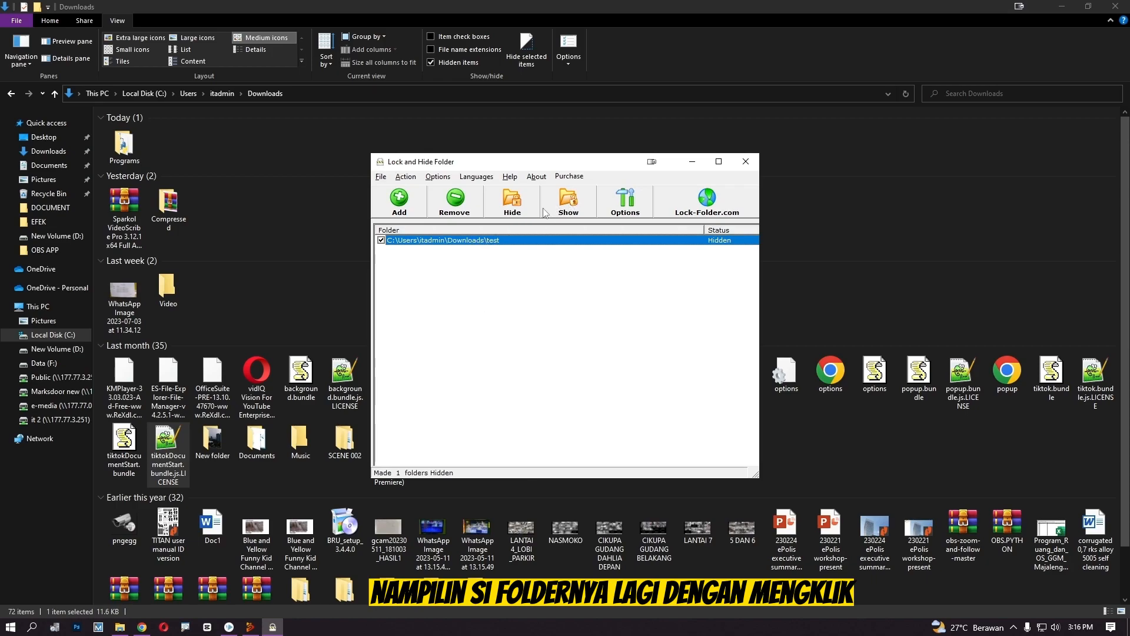
pyautogui.click(569, 207)
pyautogui.click(466, 242)
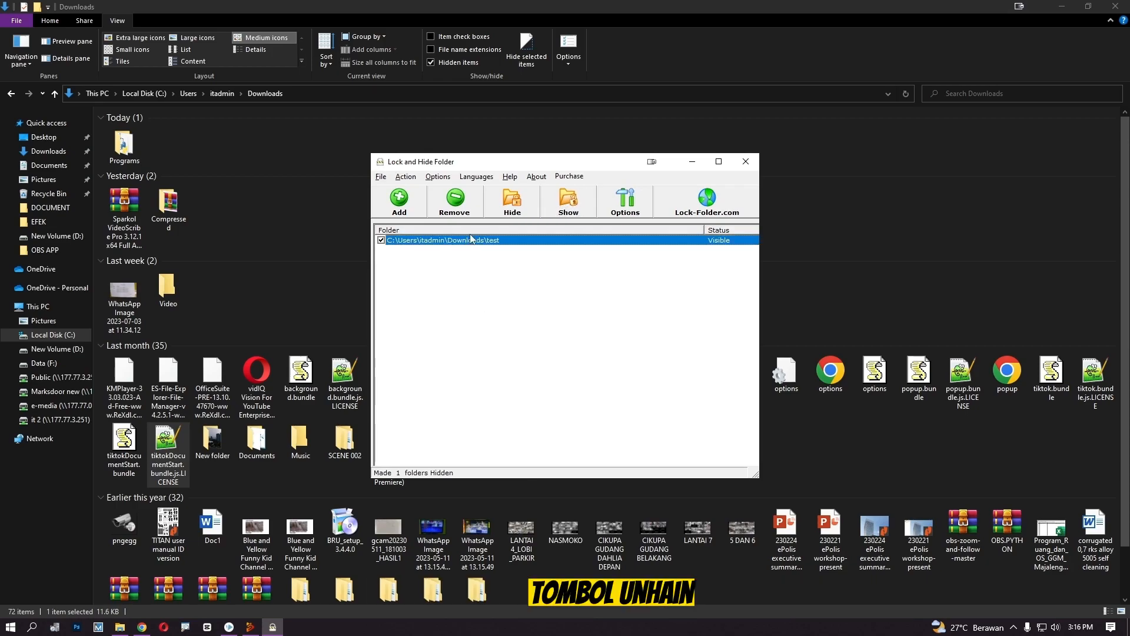
pyautogui.click(561, 209)
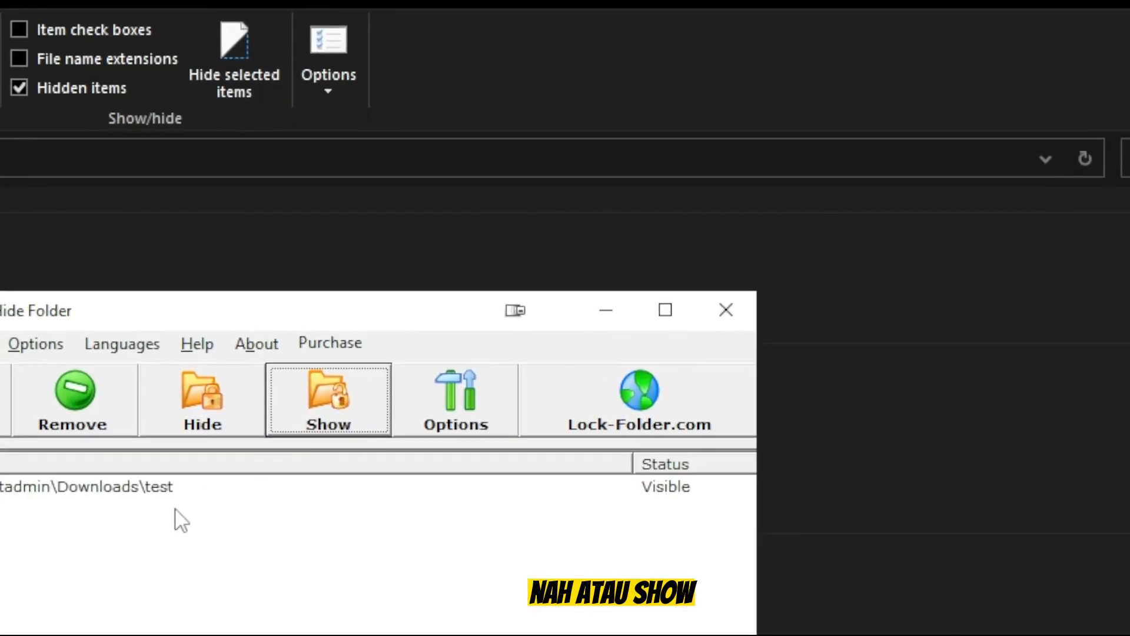
pyautogui.click(608, 309)
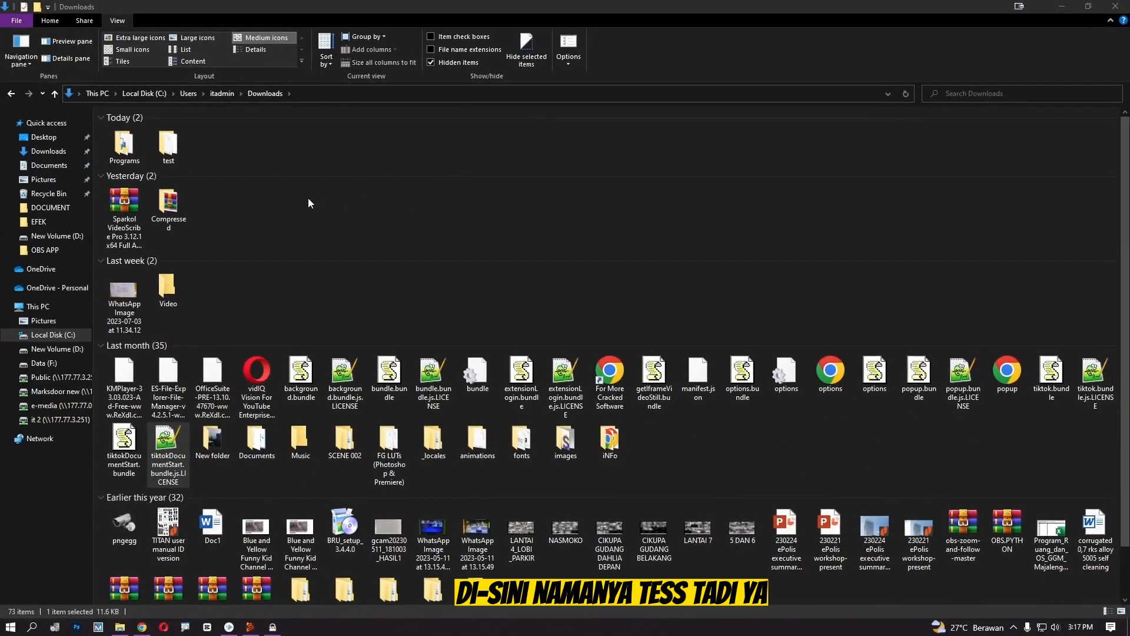
# Locate the unhidden test folder in Downloads by cycling through the items beginning with t
pyautogui.click(169, 290)
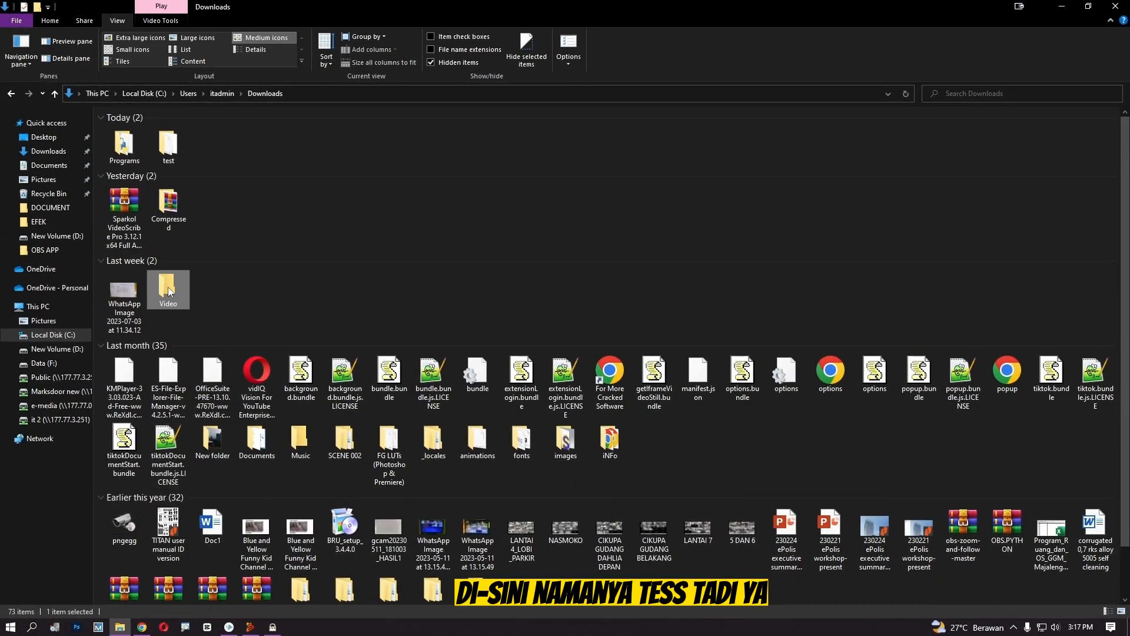
pyautogui.press('t')
pyautogui.press('t')
pyautogui.press('t')
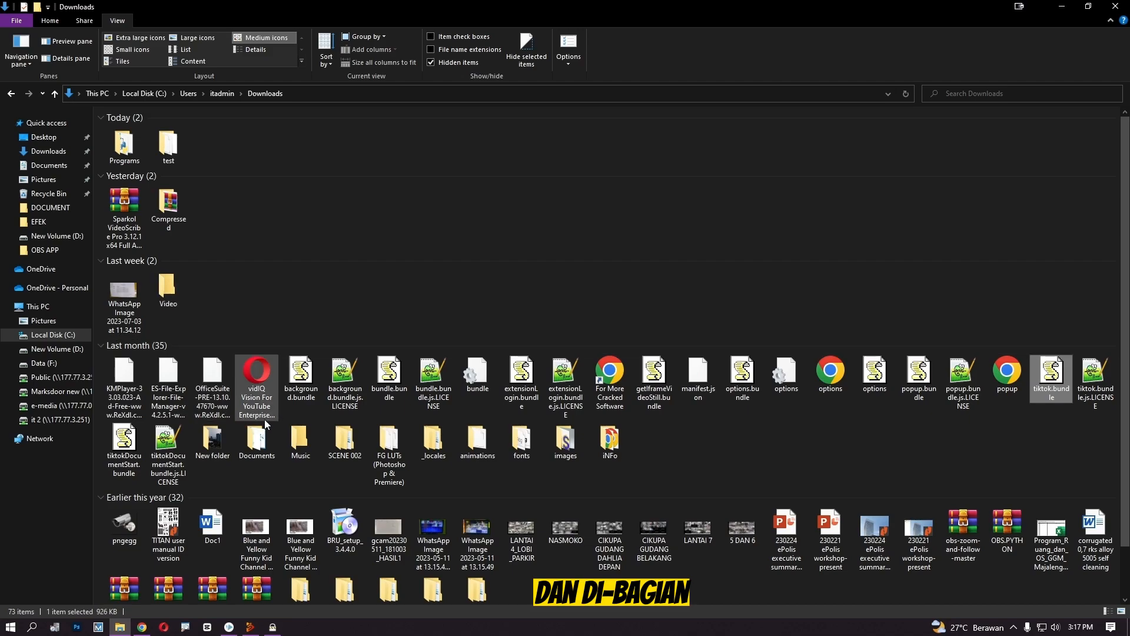
pyautogui.press('t')
pyautogui.press('t')
pyautogui.press('t')
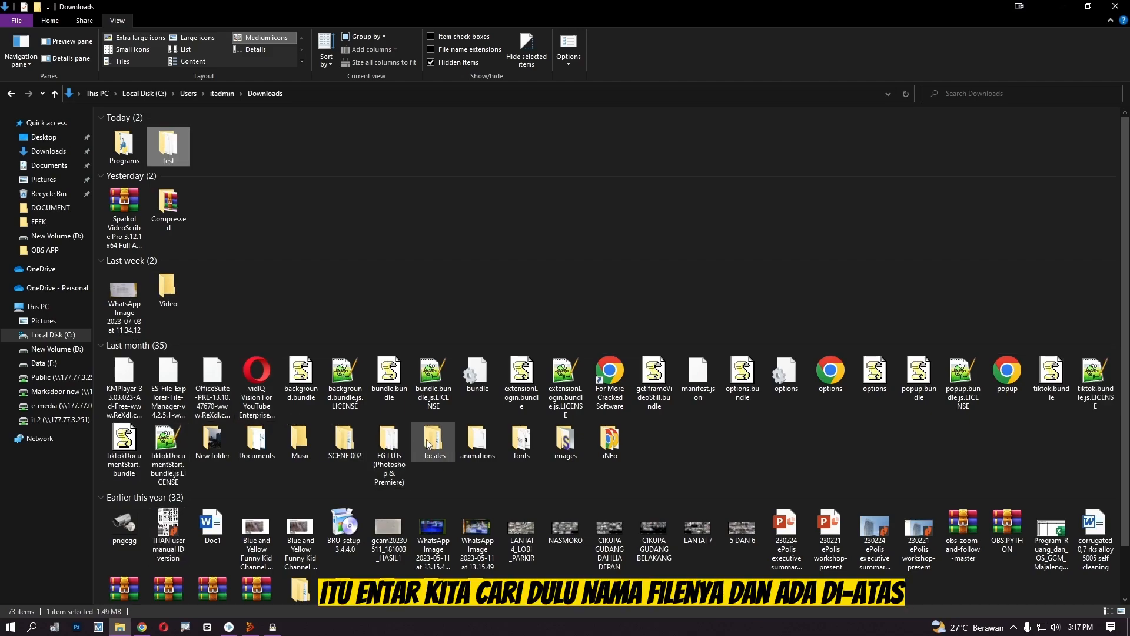
# Refresh the Downloads folder and jump through its t entries again until the test folder is selected
pyautogui.click(906, 96)
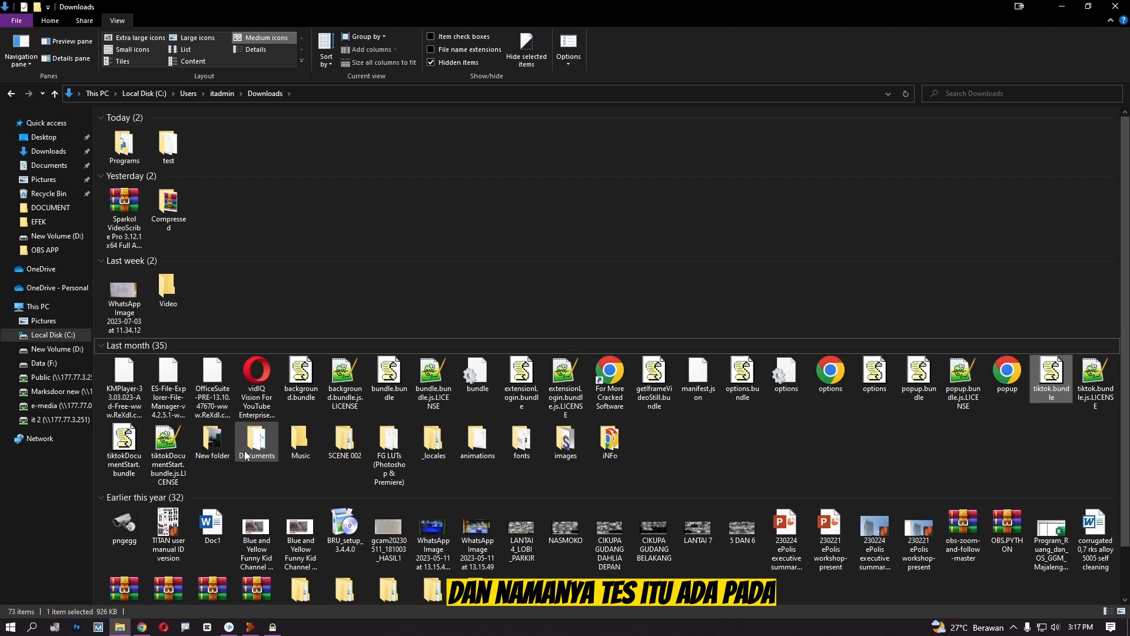
pyautogui.click(197, 402)
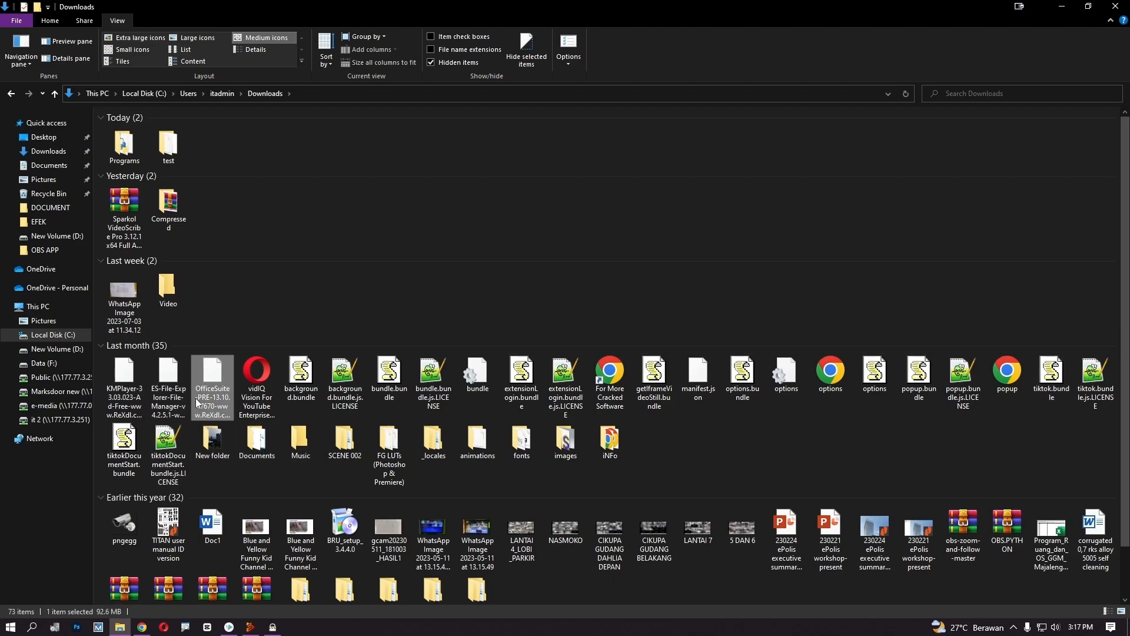
pyautogui.press('t')
pyautogui.press('t')
pyautogui.press('t')
pyautogui.press('t')
pyautogui.press('t')
pyautogui.press('t')
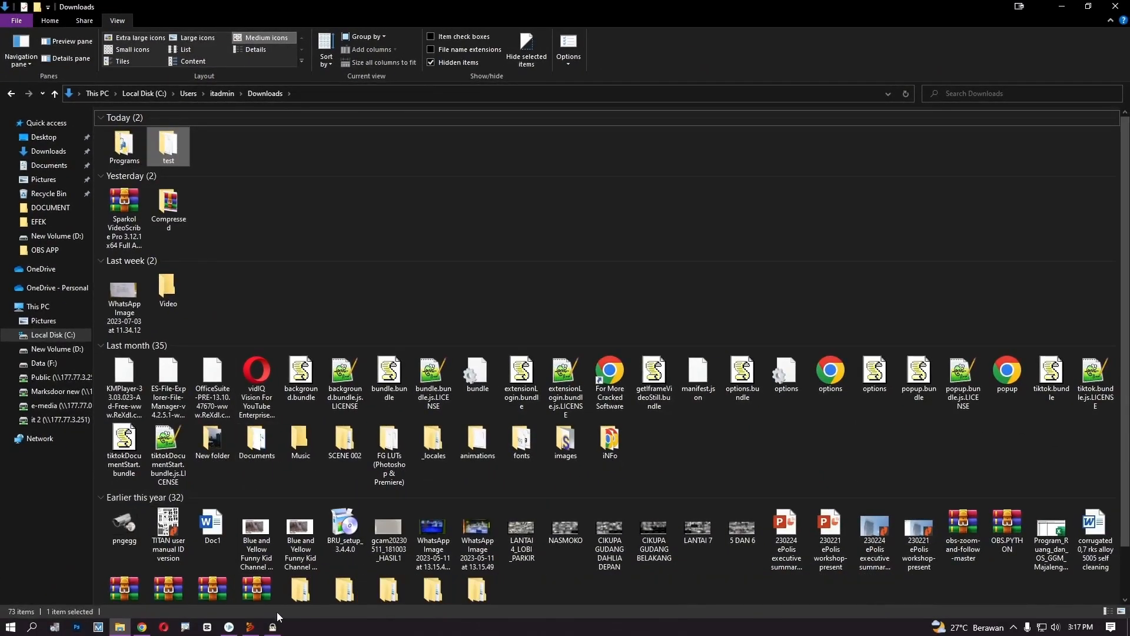
# Bring up Lock and Hide Folder to review the test folder's status, and minimize it again
pyautogui.click(275, 627)
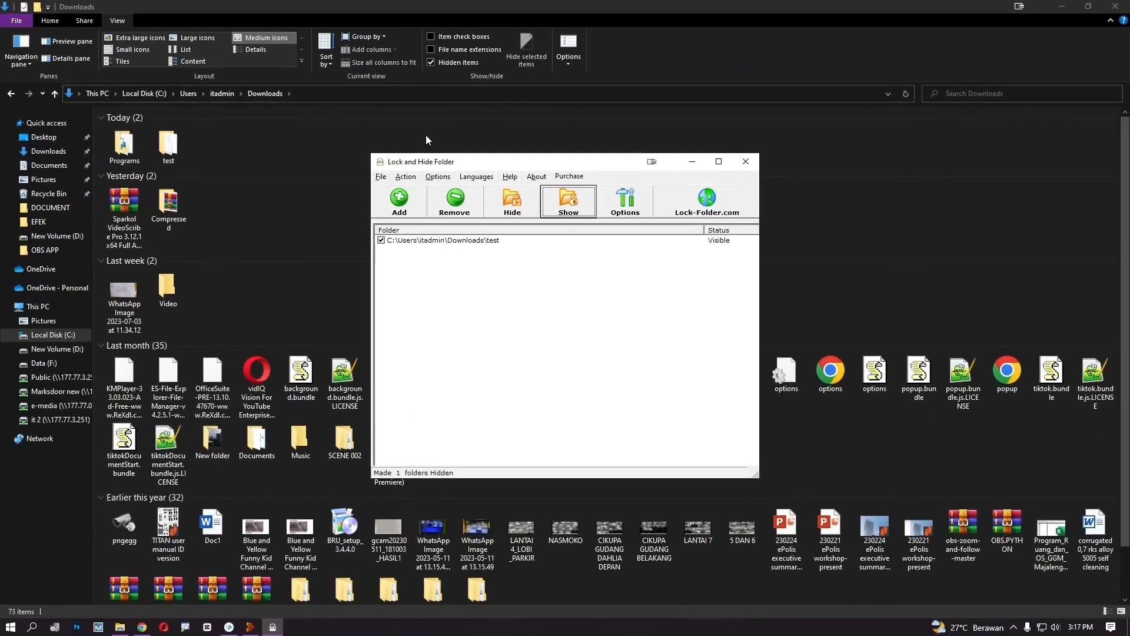
pyautogui.click(692, 162)
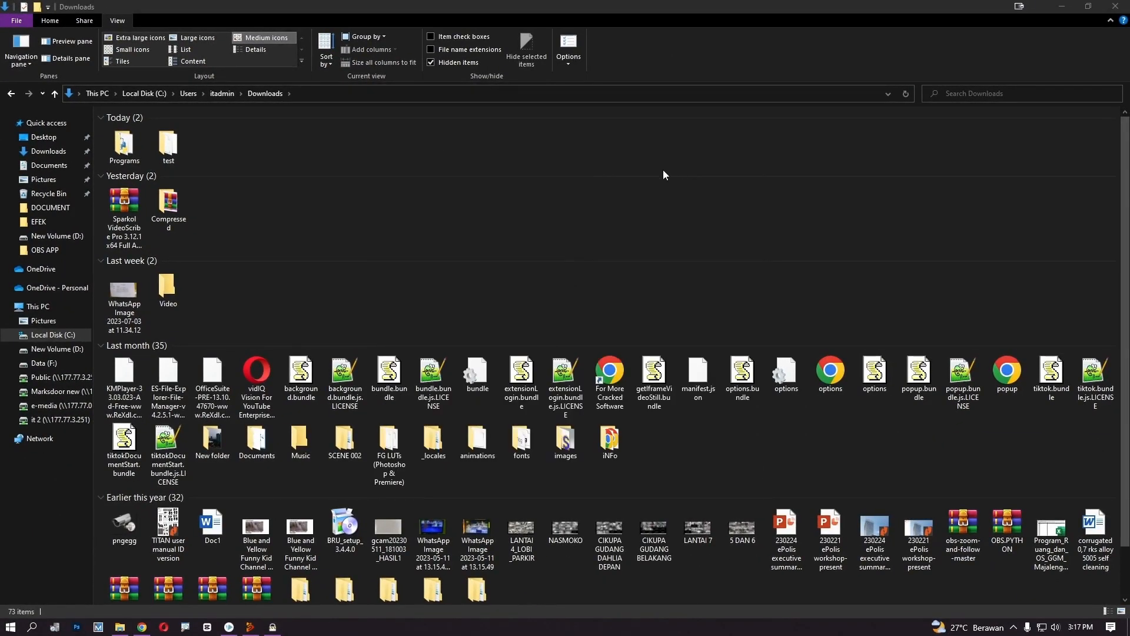